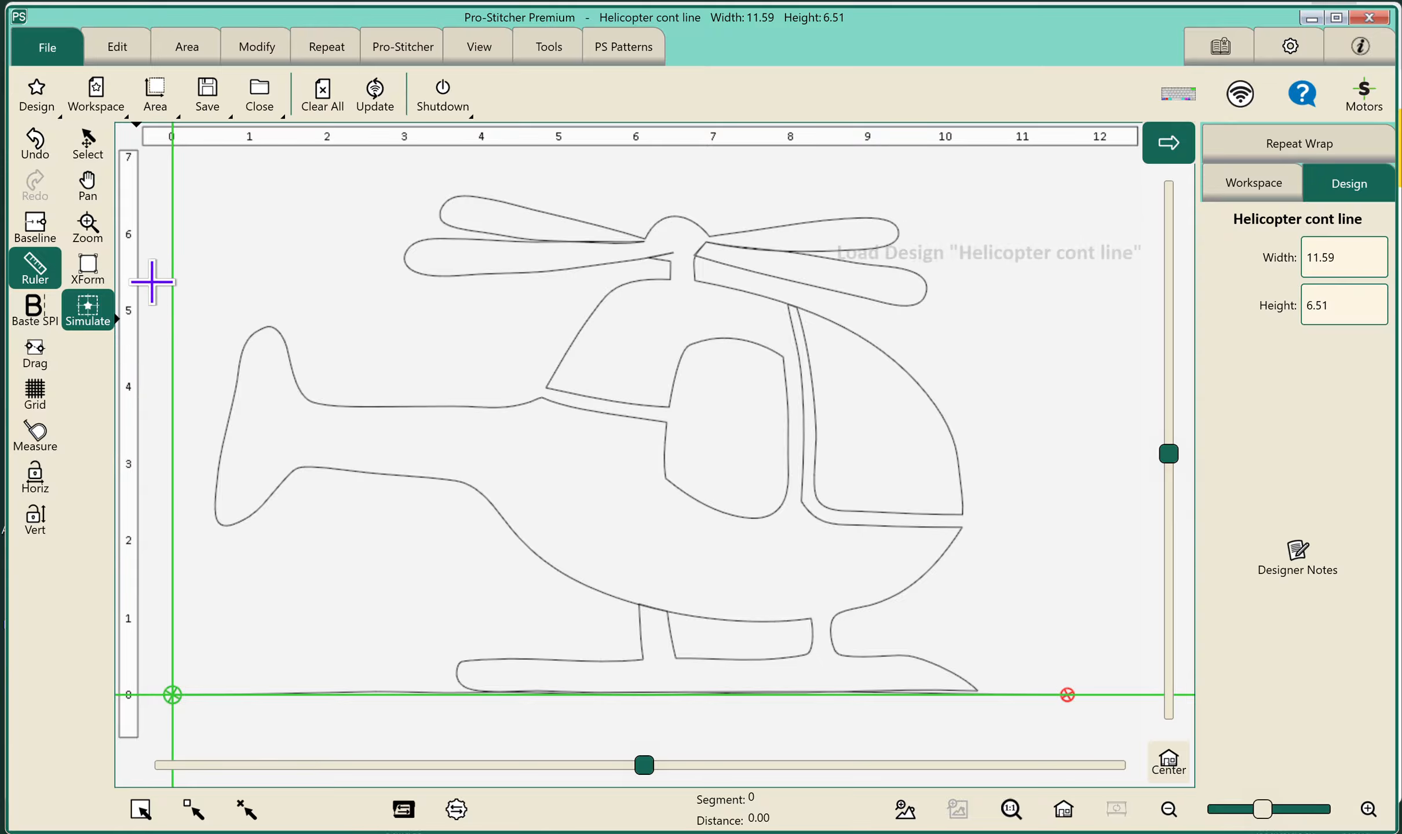
- Move the simulated machine position above and left of the helicopter, and back onto the design's start point
left_click(192, 169)
left_click_drag(191, 169, 152, 168)
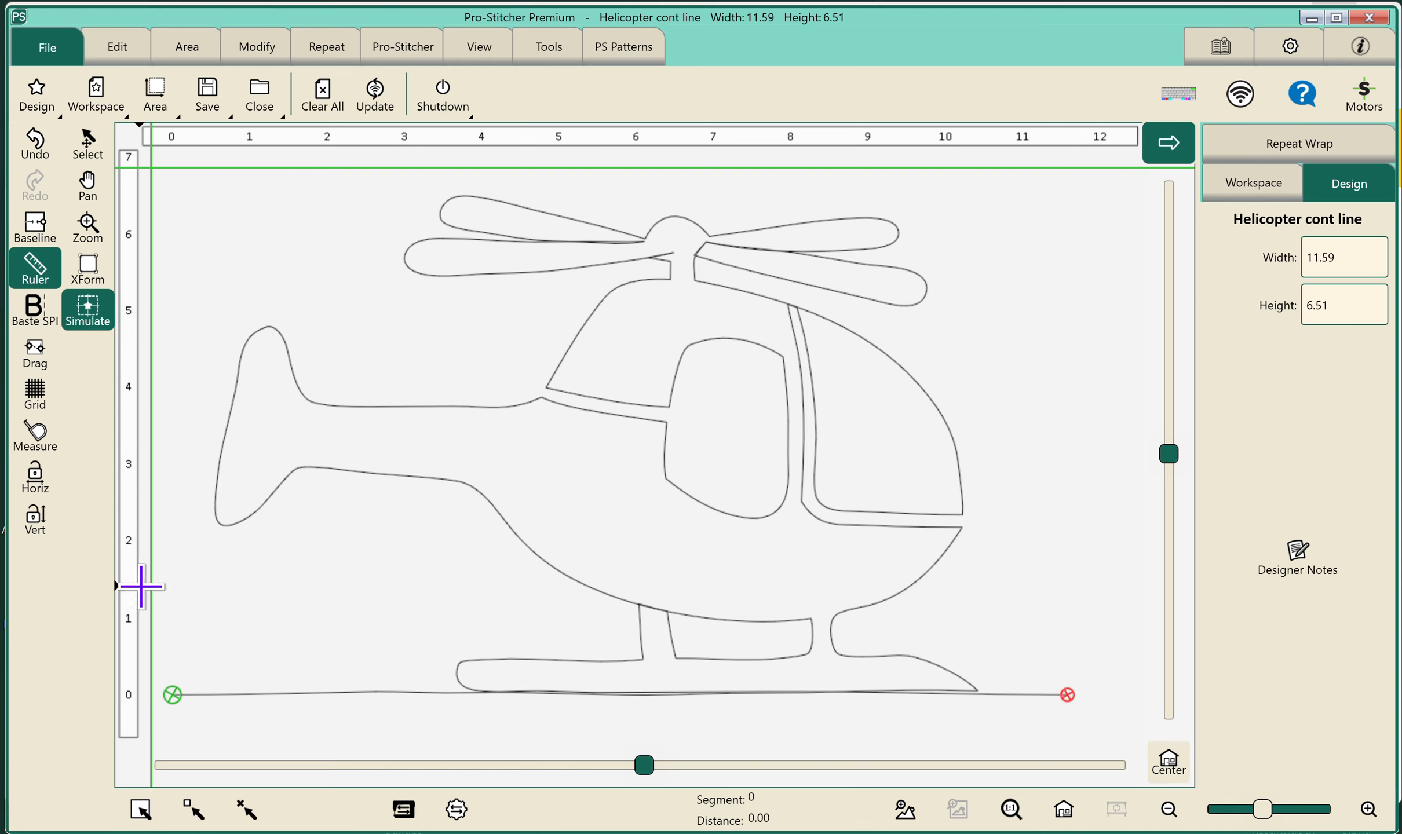
left_click(172, 692)
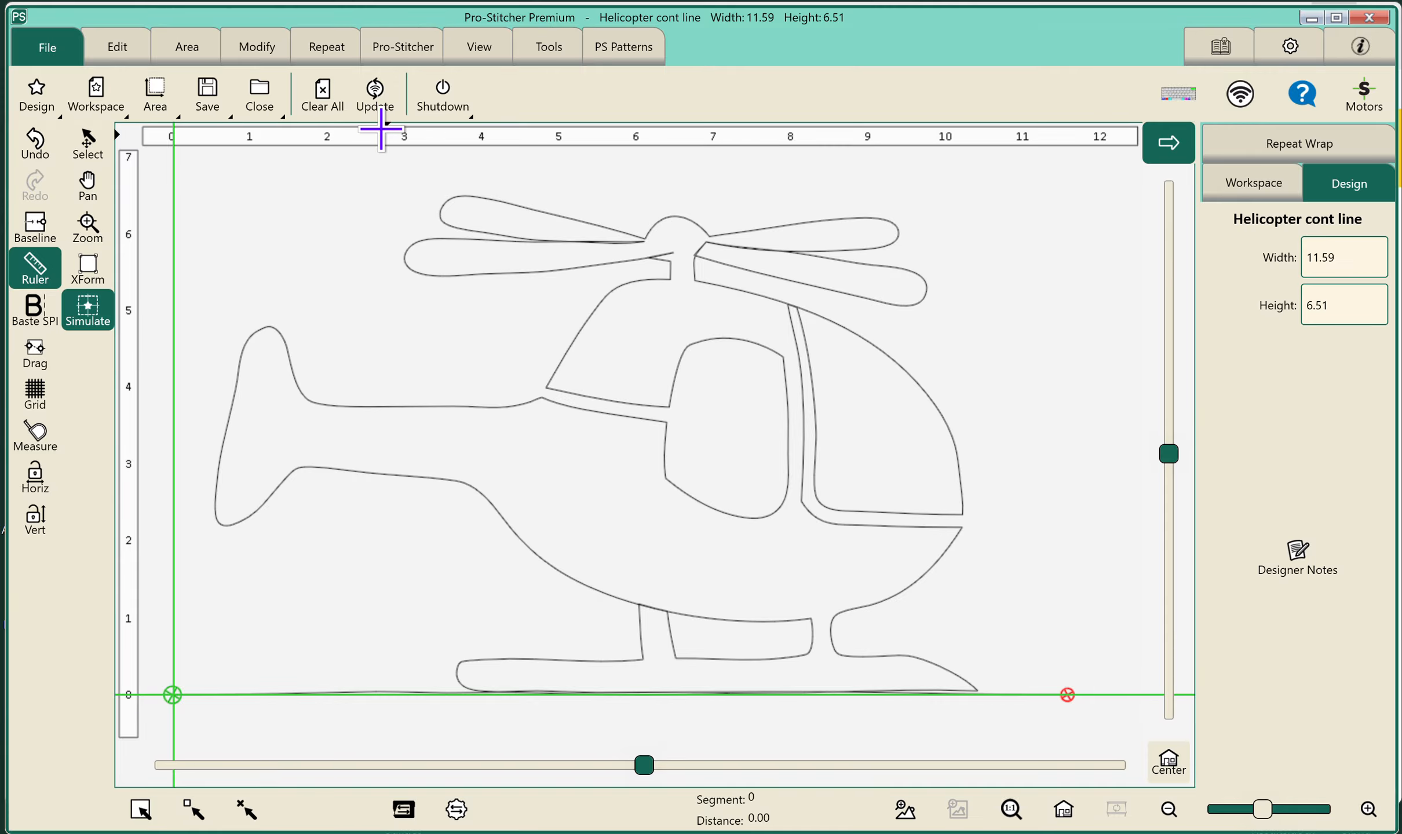
- Repeat the helicopter design four times horizontally and place the simulated machine position beyond the row's upper-left corner
left_click(327, 47)
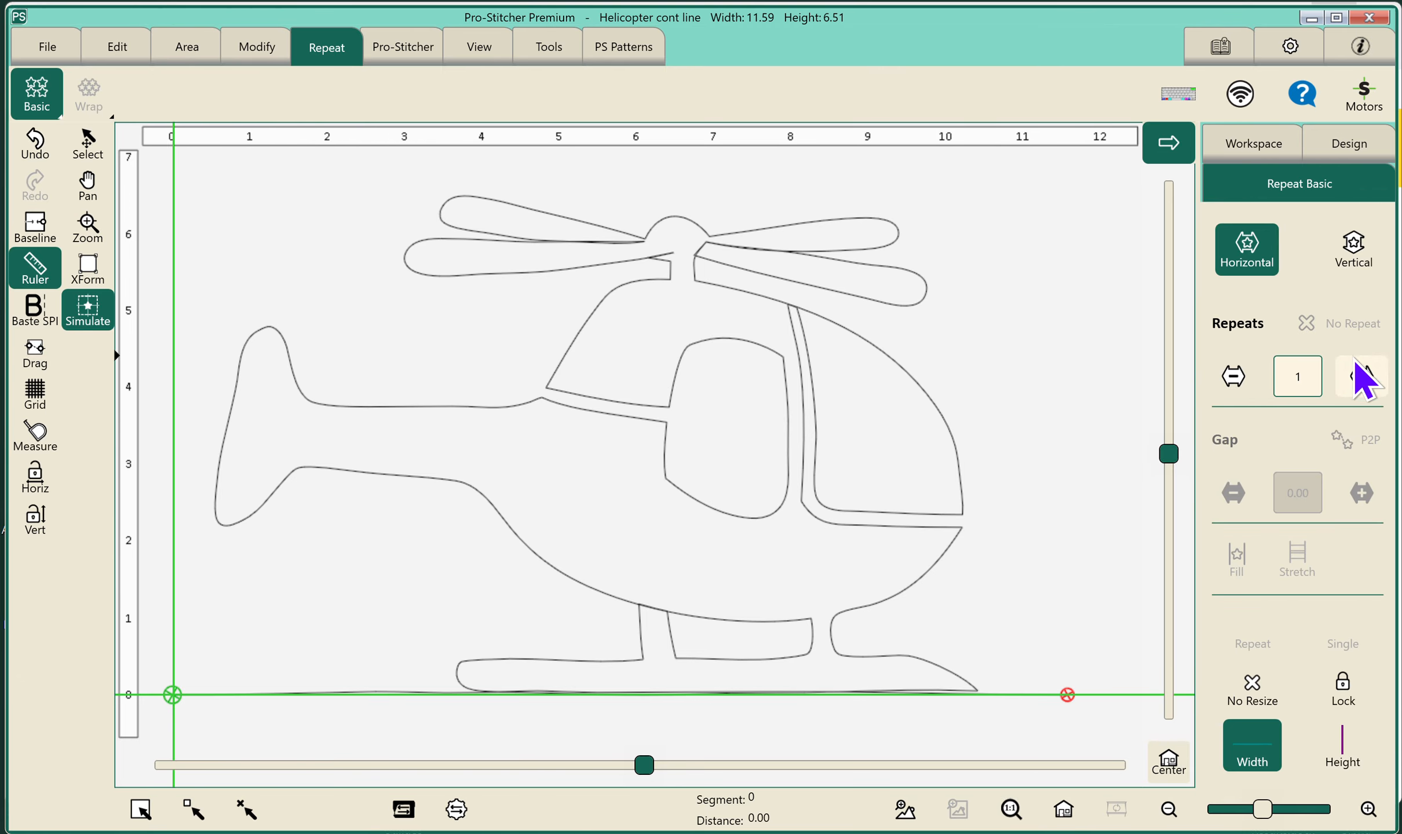
left_click(1362, 377)
left_click(1361, 376)
left_click(1361, 376)
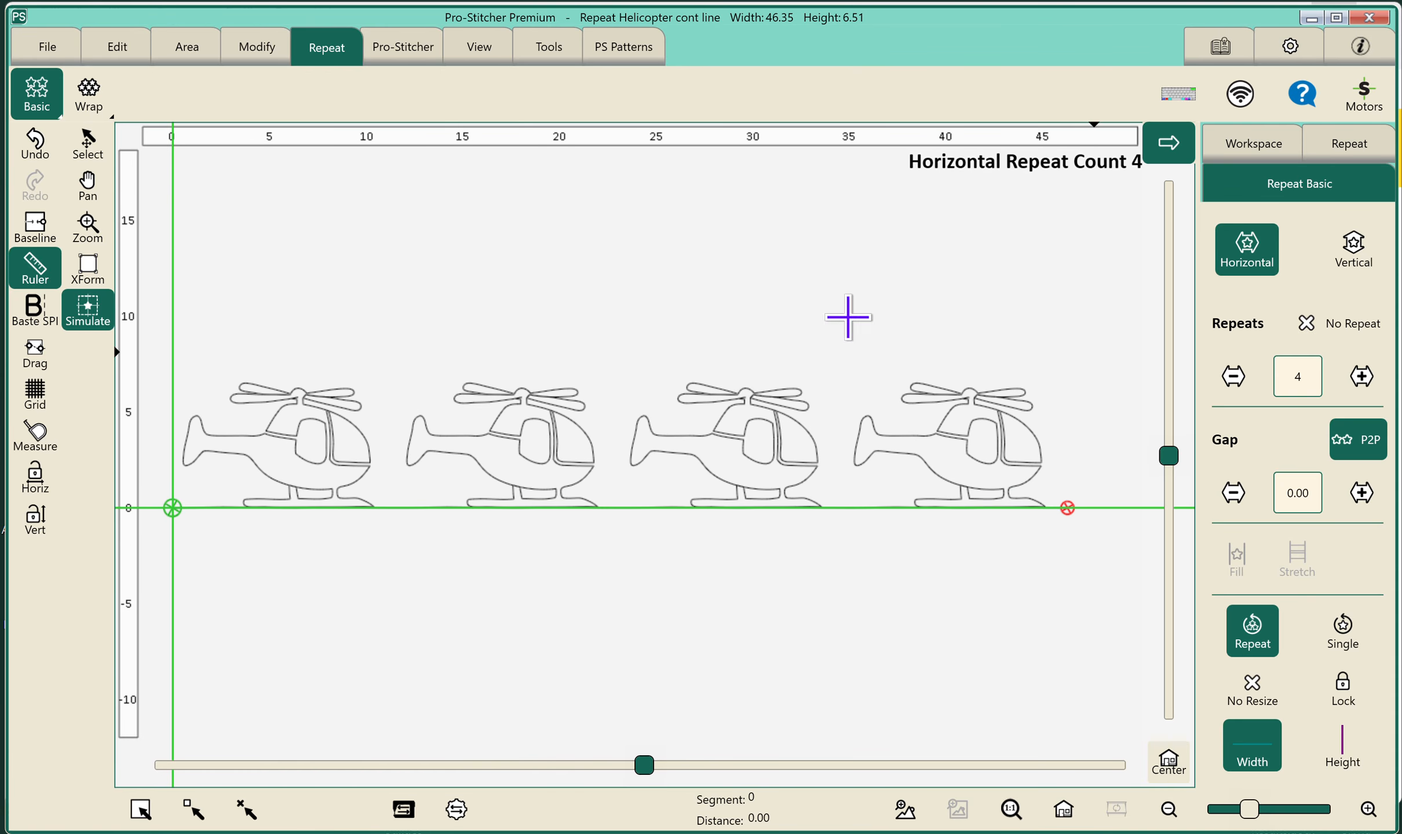
left_click_drag(235, 196, 150, 202)
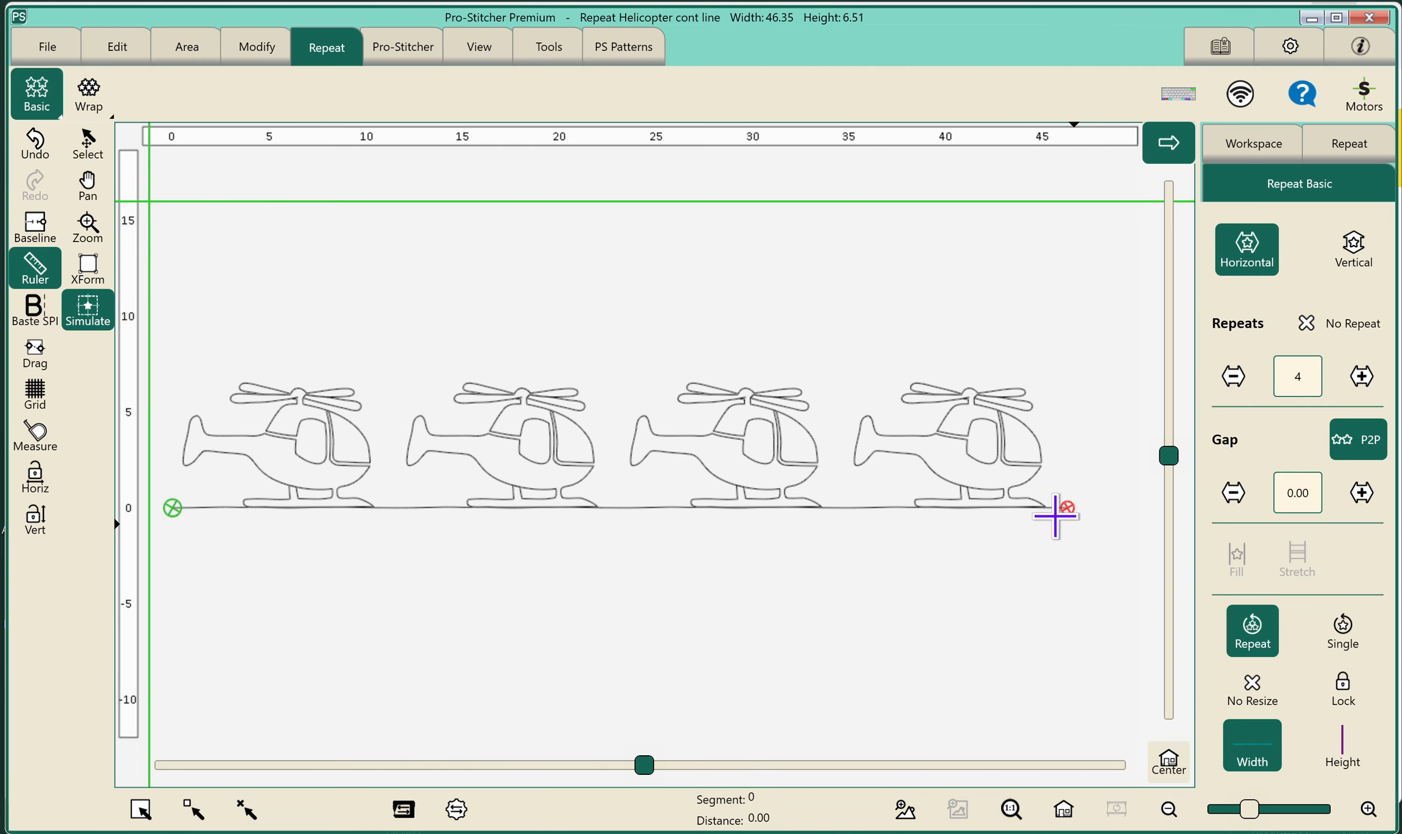
- Clear everything from the workspace and load the recent design Block 11
left_click(46, 49)
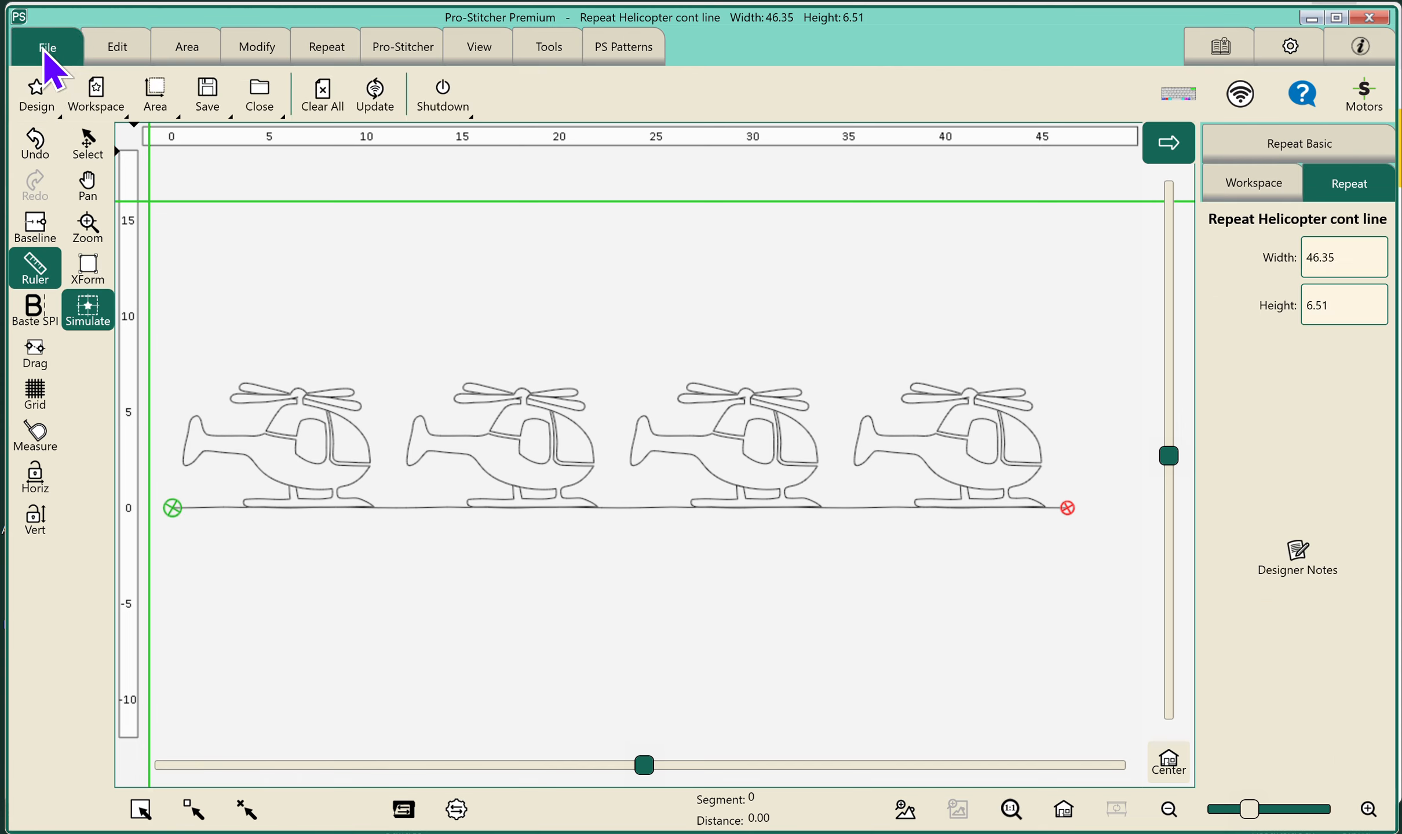
left_click(311, 106)
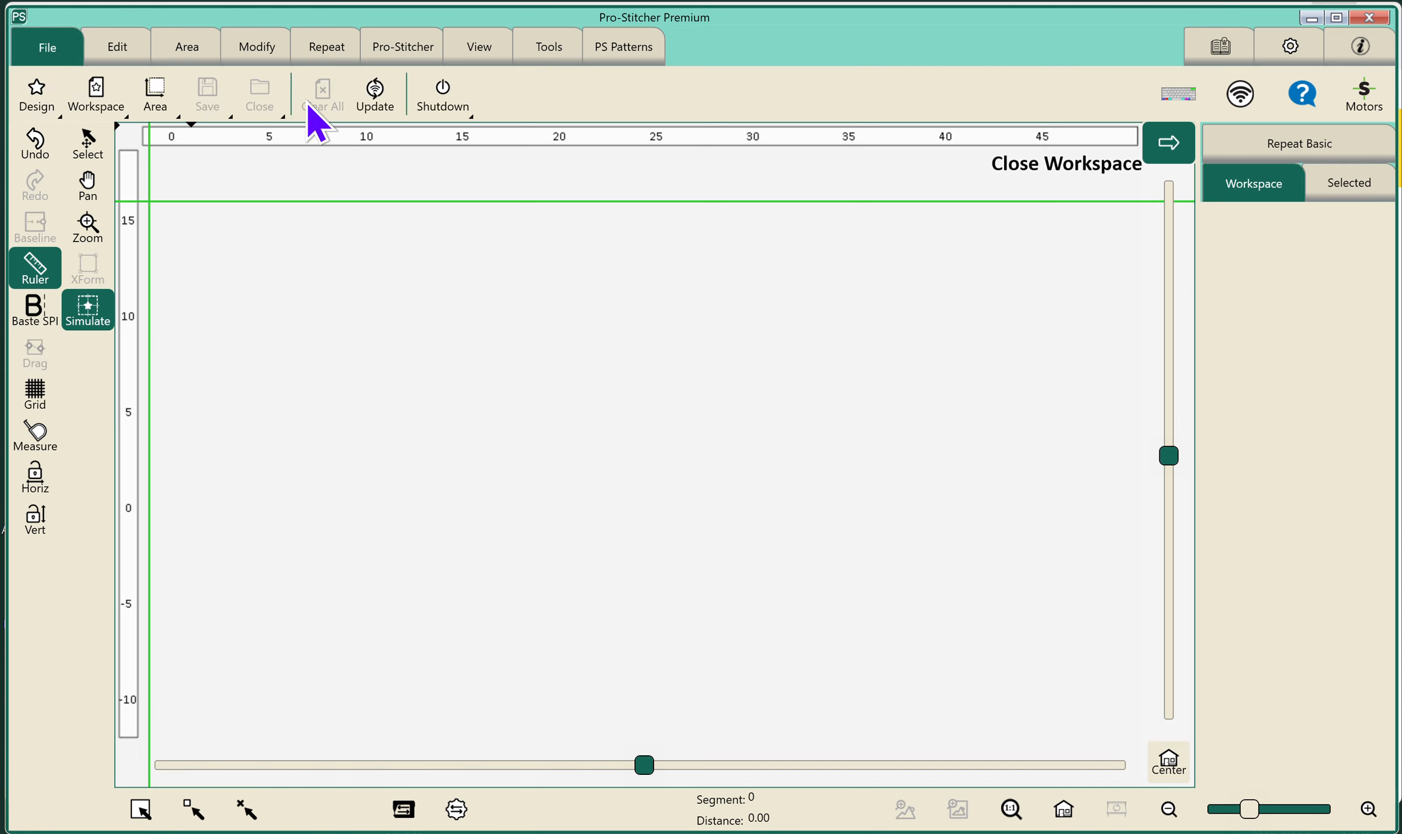
left_click(38, 92)
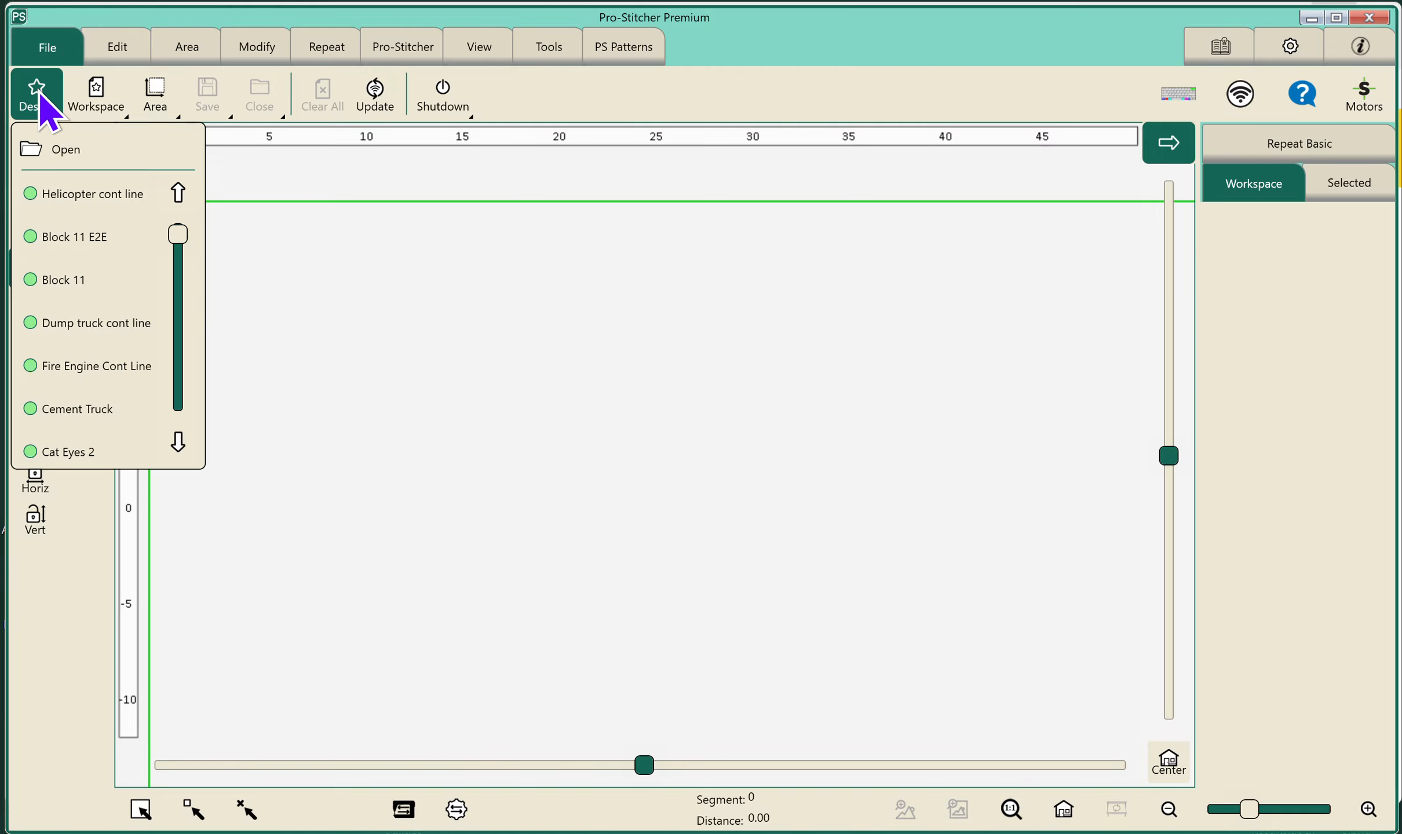
left_click(48, 290)
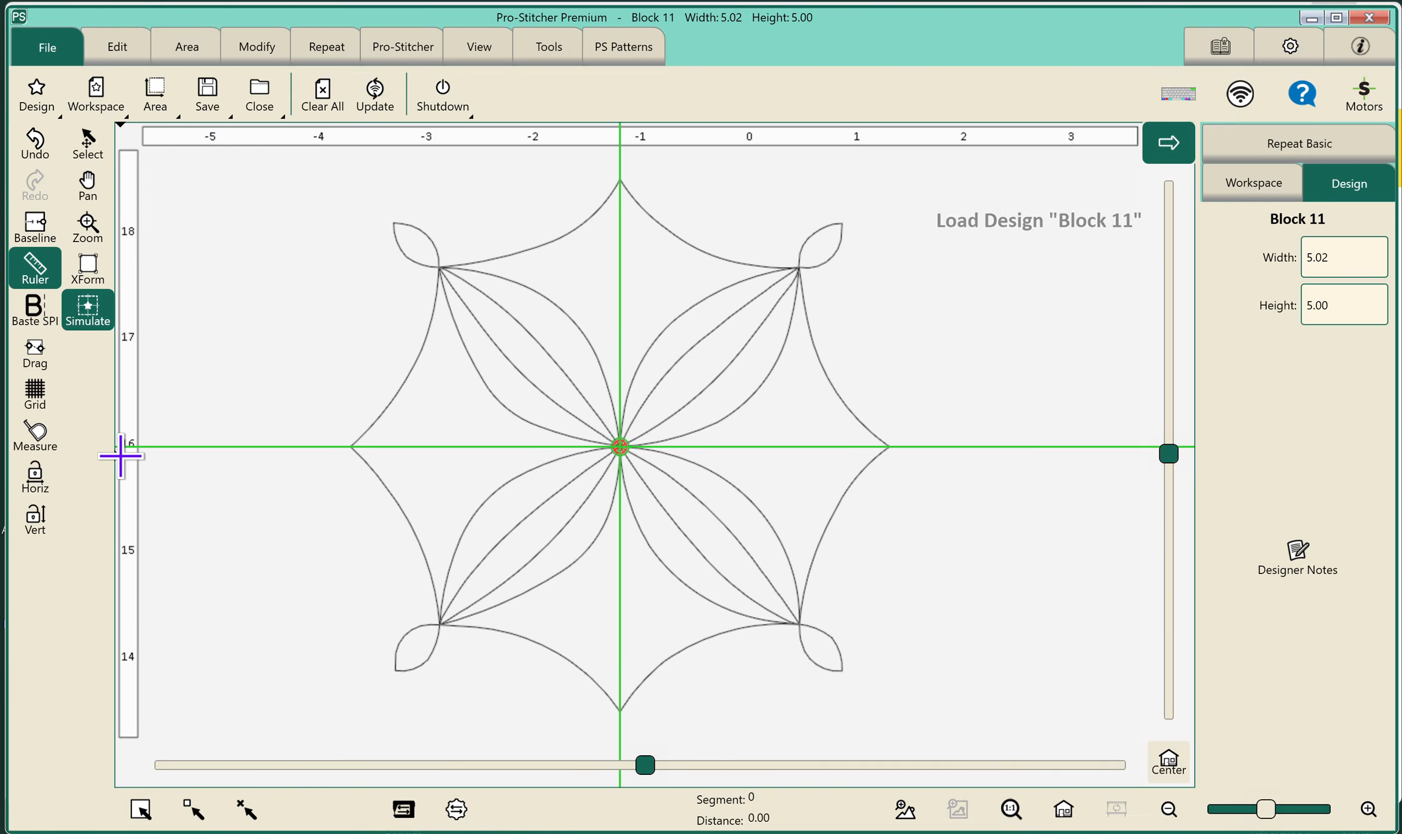
- Place the simulated machine position beyond Block 11's upper-left corner and repeat the block six times horizontally
left_click_drag(242, 291, 237, 156)
left_click(326, 46)
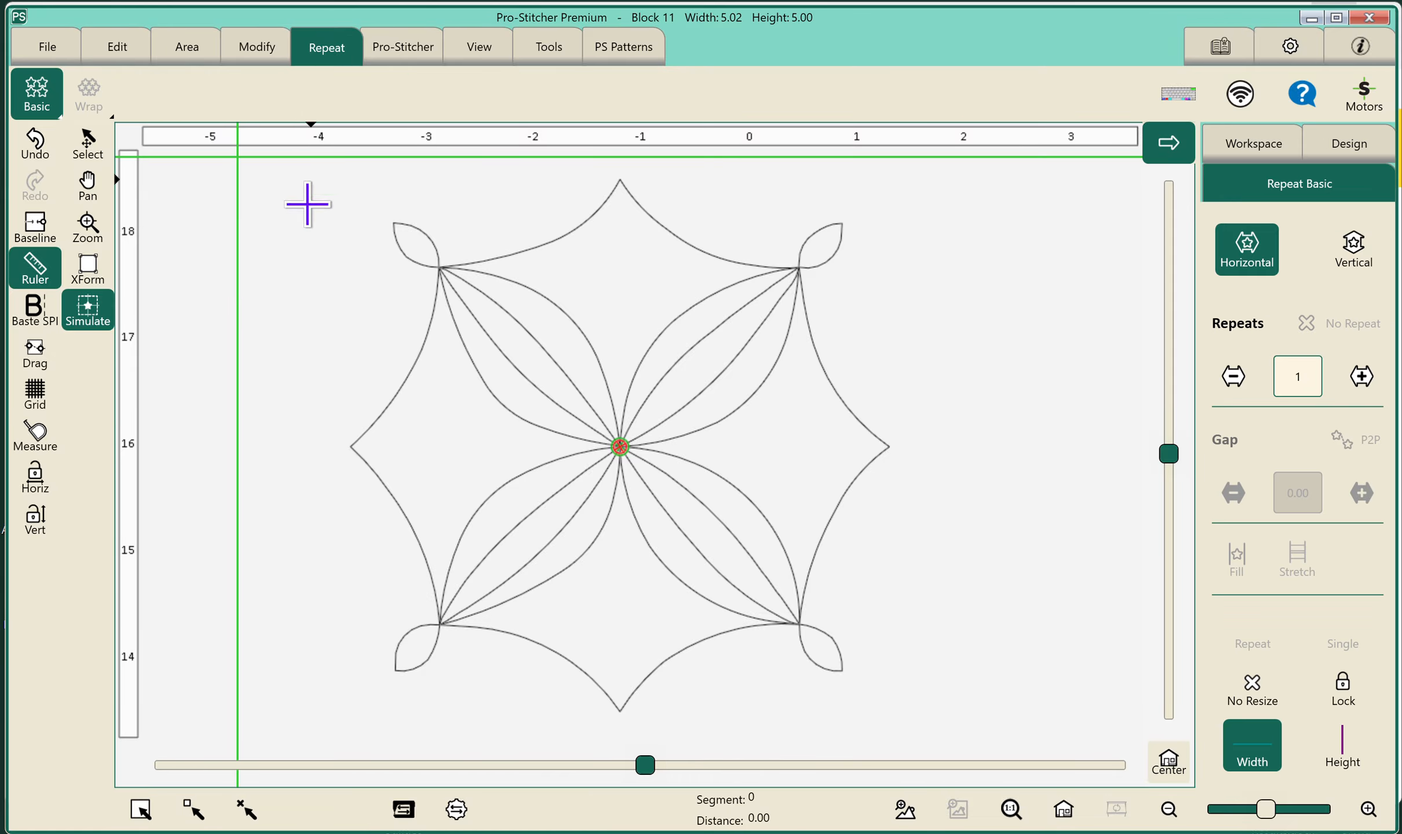
left_click(1362, 375)
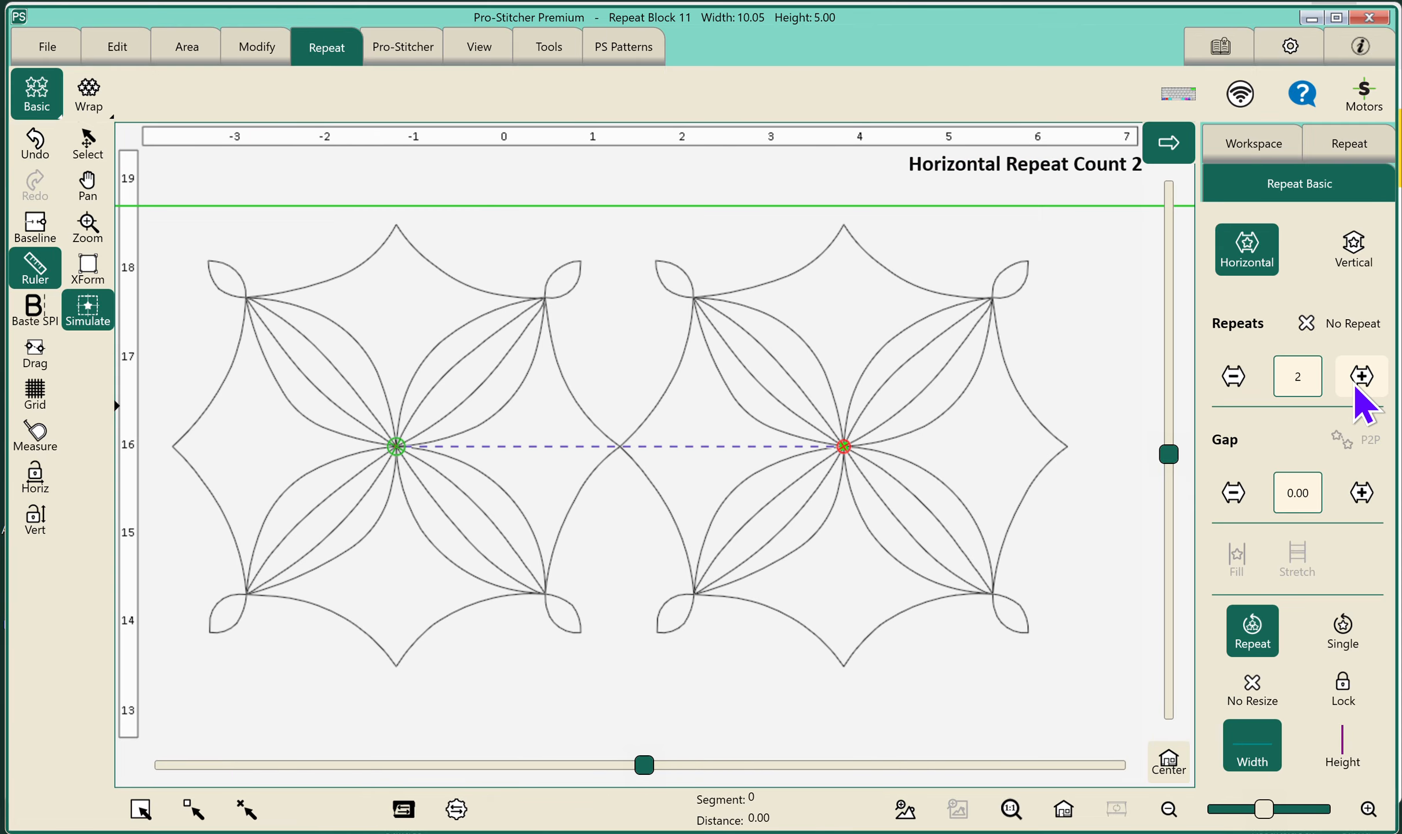
left_click(1361, 380)
left_click(1360, 382)
left_click(1358, 386)
left_click(1357, 385)
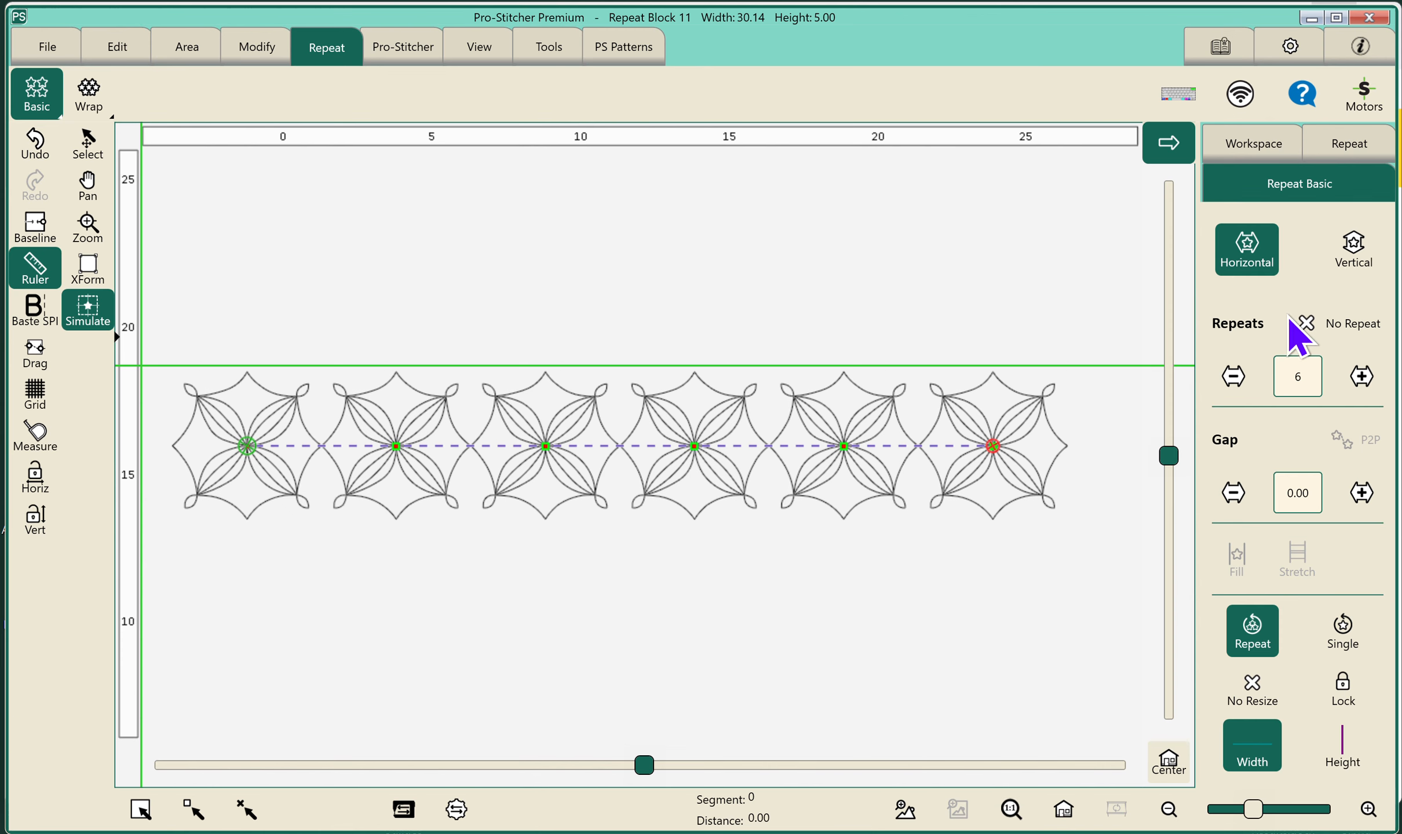
- Repeat the row of Block 11 designs six times vertically
left_click(1355, 258)
left_click(1360, 387)
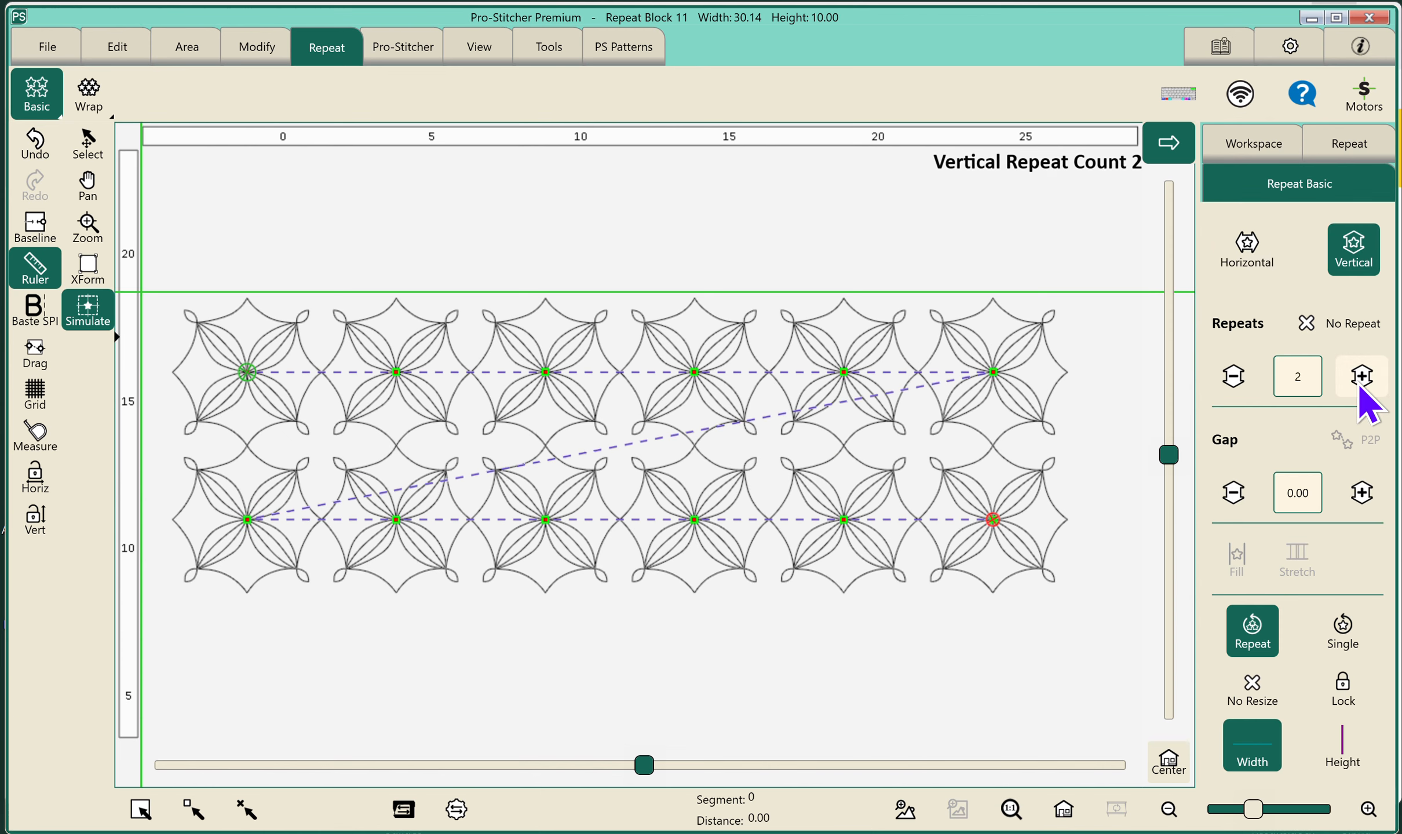
left_click(1360, 387)
left_click(1360, 387)
left_click(1360, 387)
left_click(1360, 387)
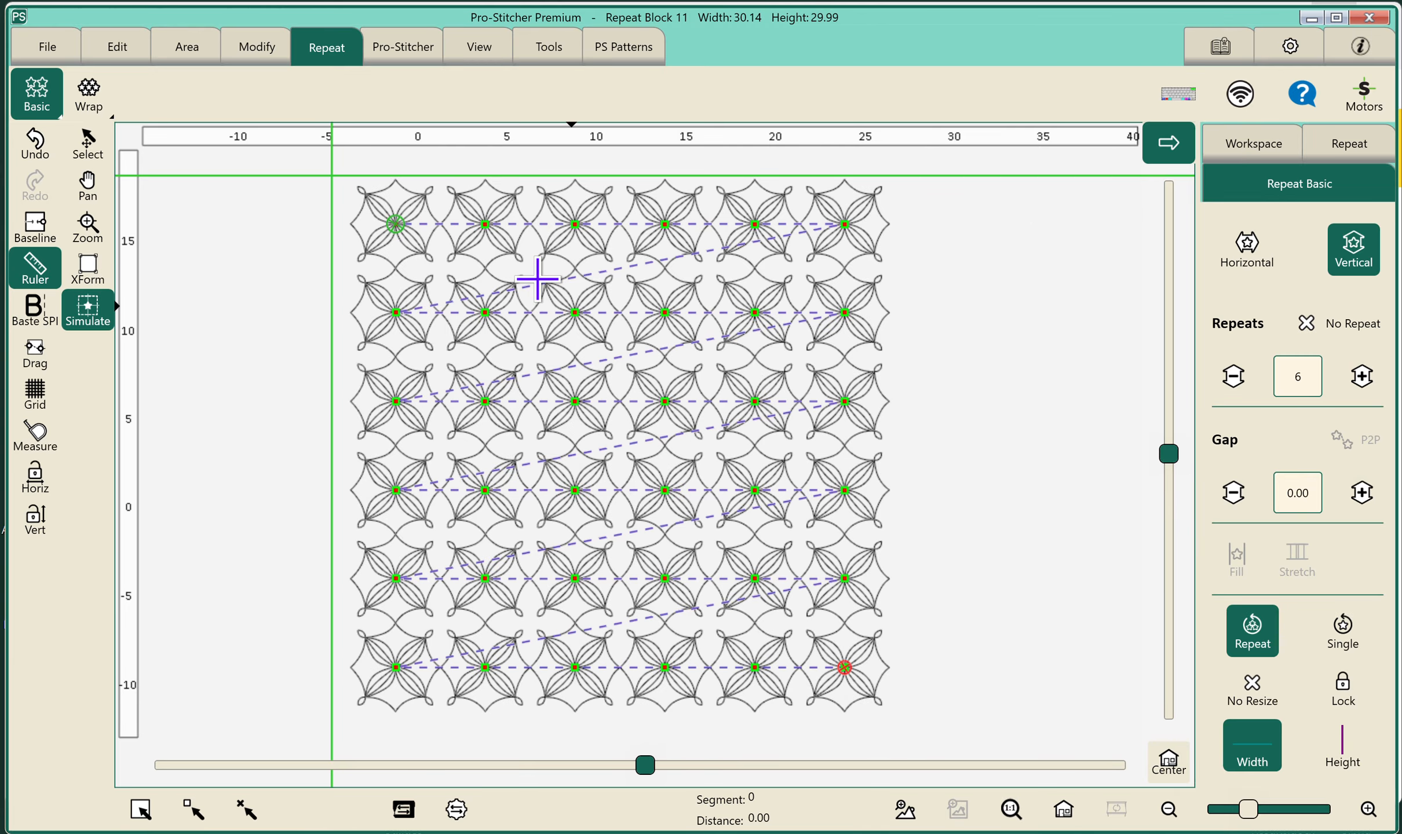
- Undo all vertical and horizontal repeats until a single Block 11 is left
left_click(41, 153)
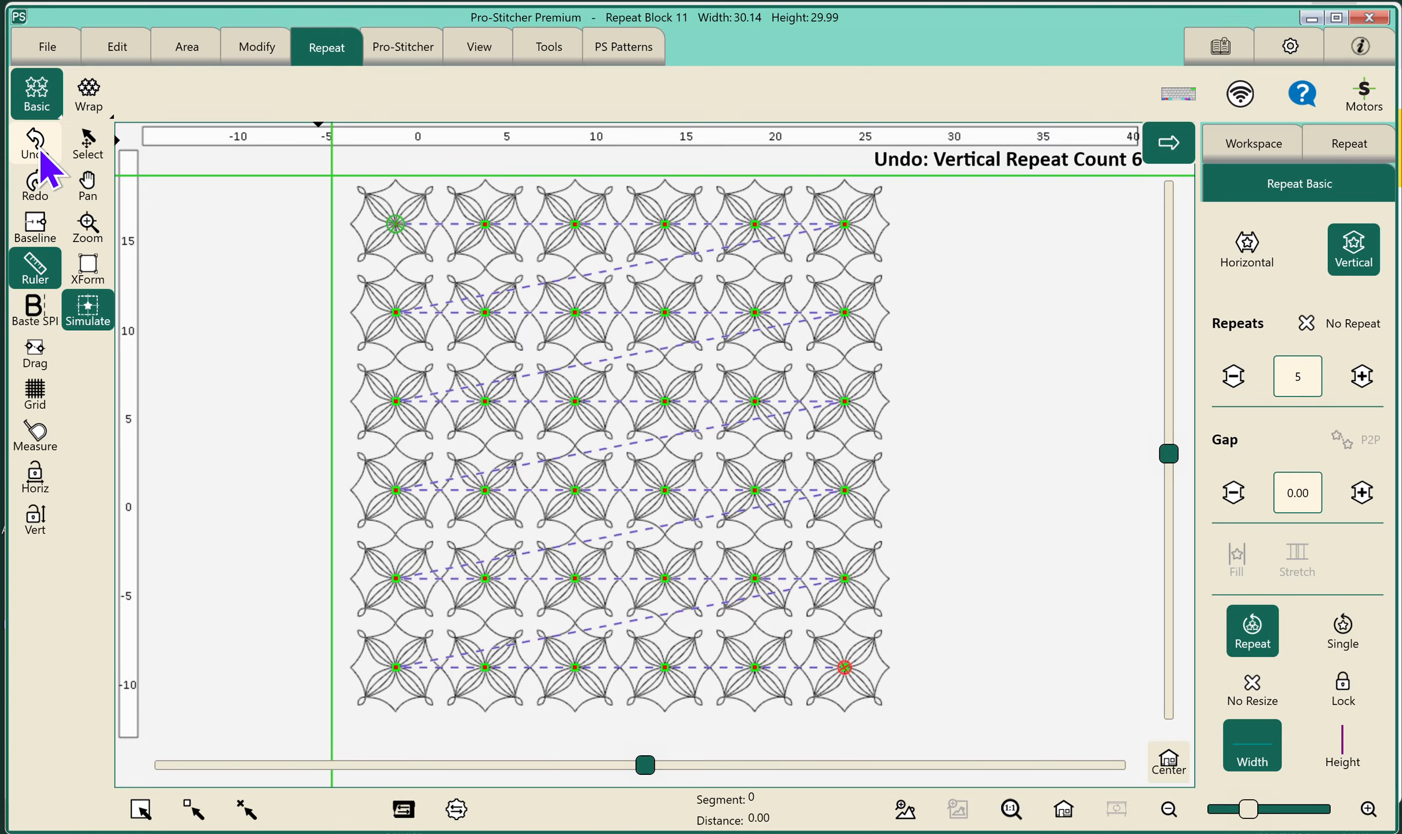
left_click(42, 153)
left_click(41, 152)
left_click(41, 152)
left_click(41, 153)
left_click(40, 151)
left_click(41, 152)
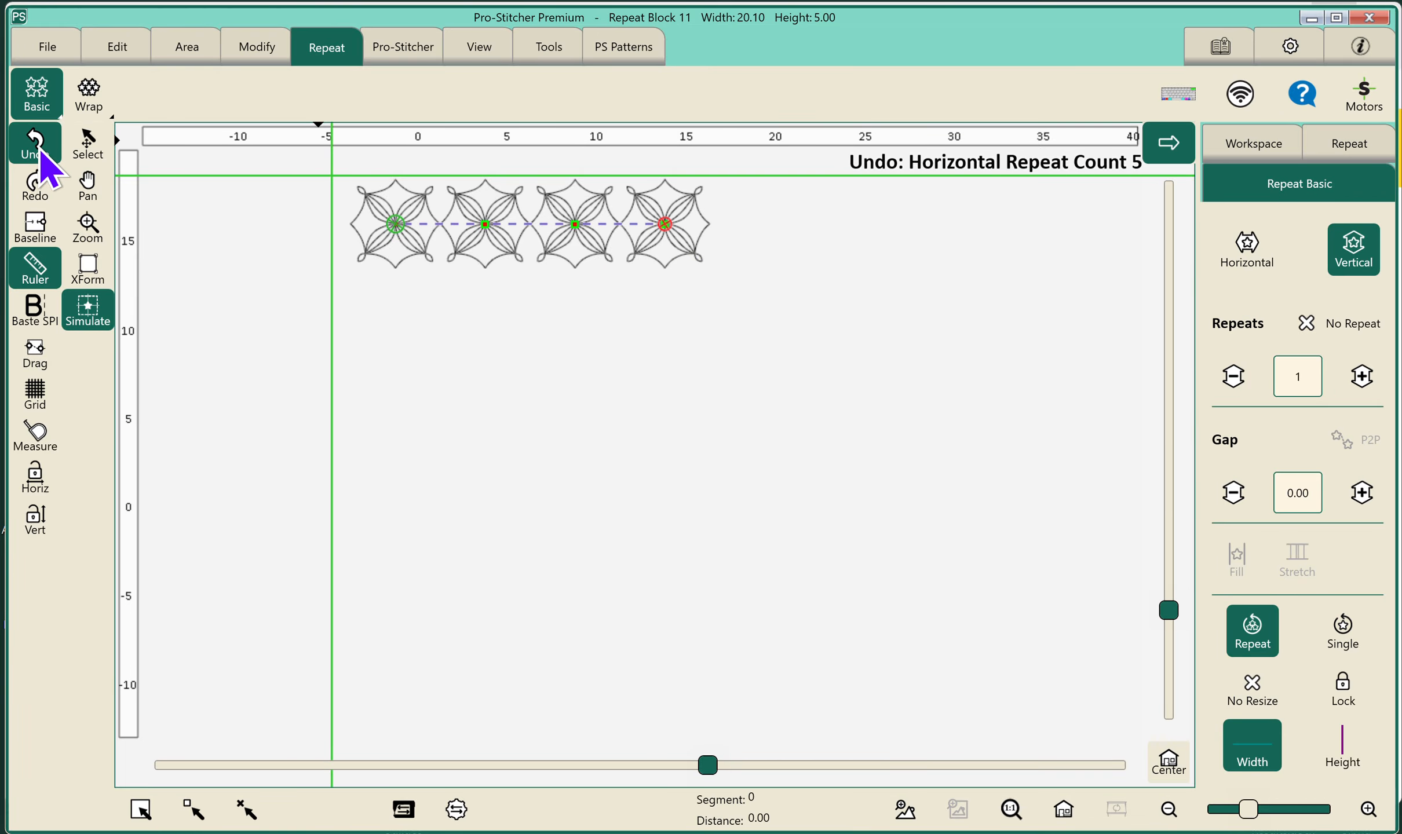
left_click(40, 152)
left_click(40, 152)
left_click(41, 152)
left_click(41, 152)
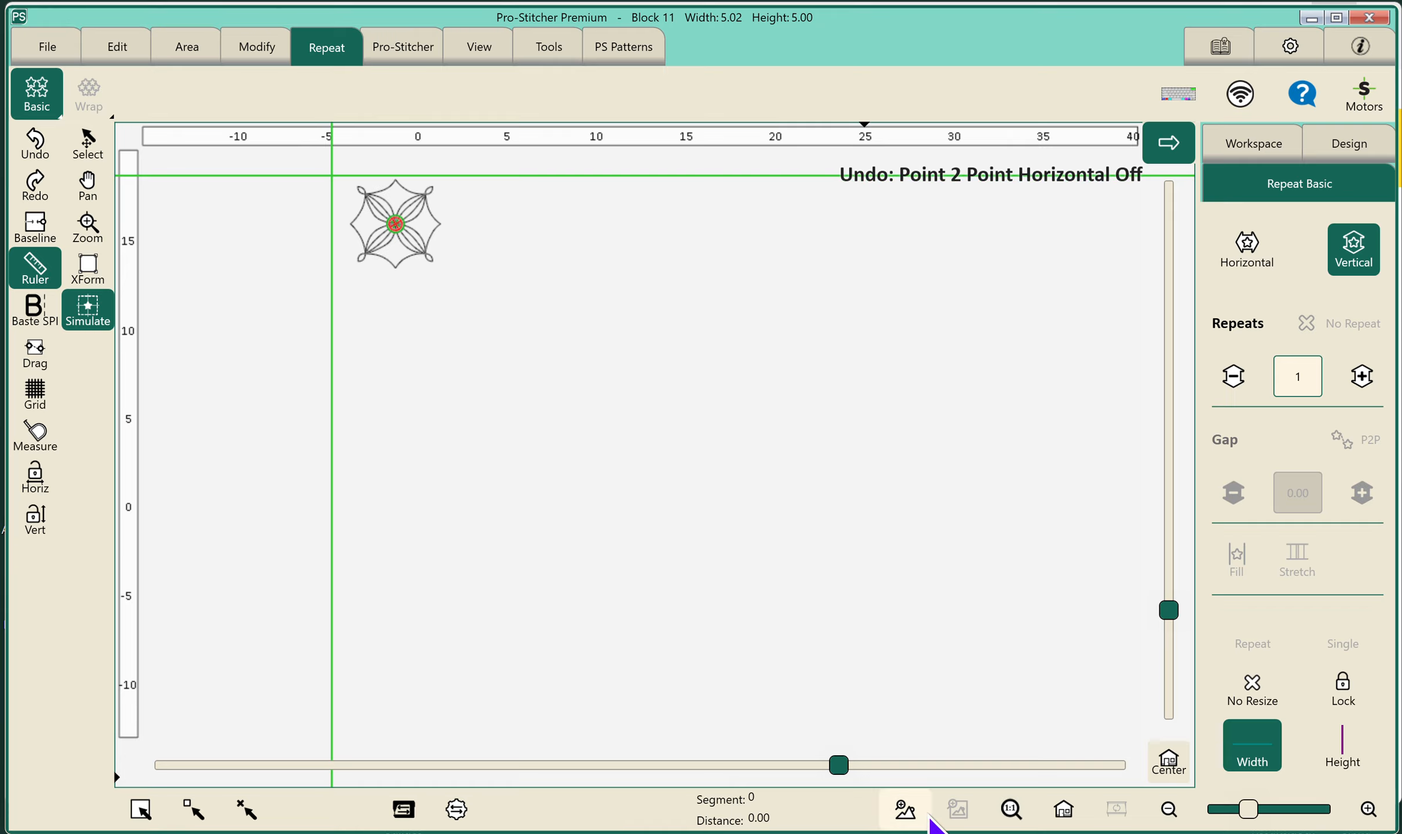
left_click(1063, 809)
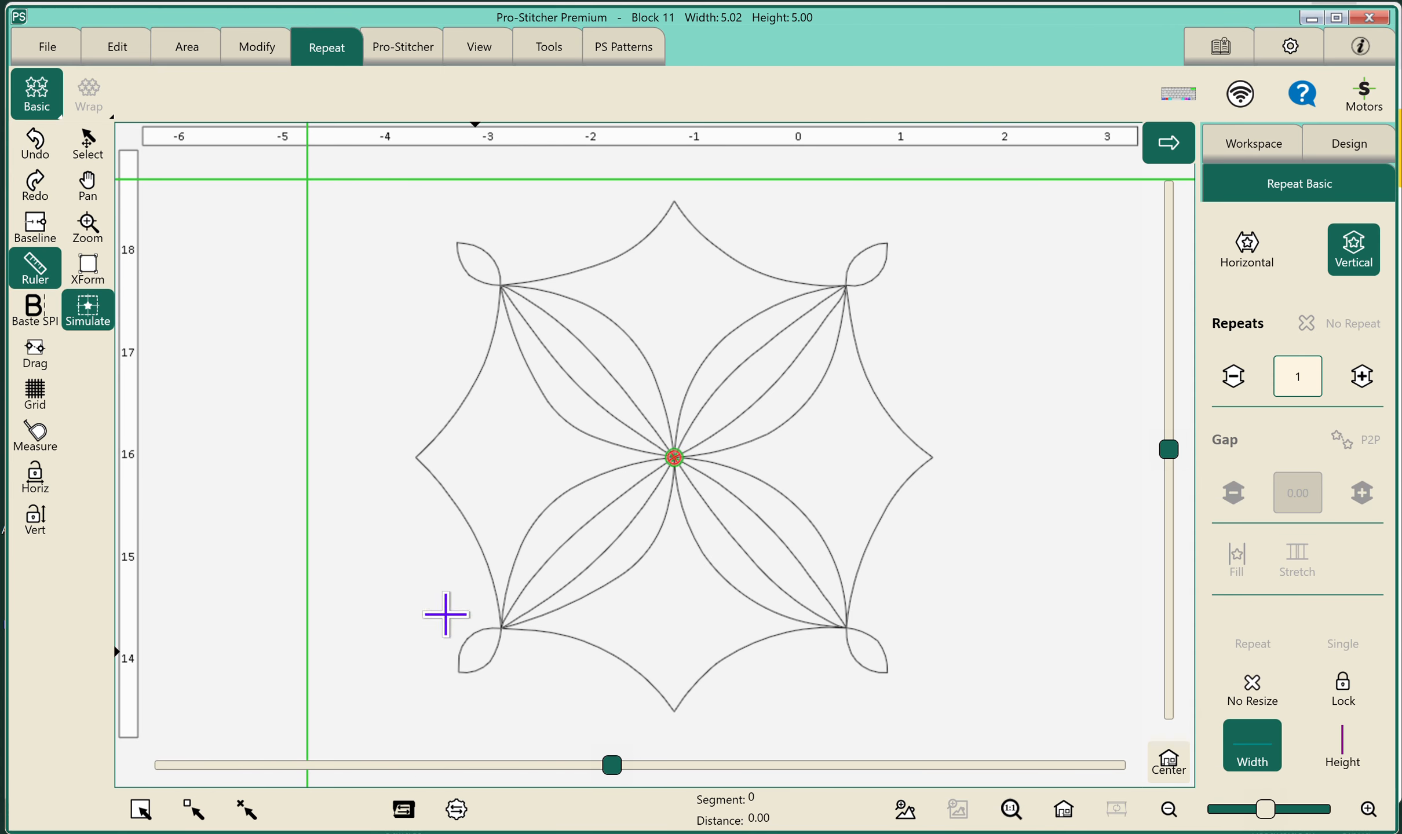
- Show the workspace grid and move Block 11 so its centre sits on the grid intersection at -1, 16
left_click(475, 50)
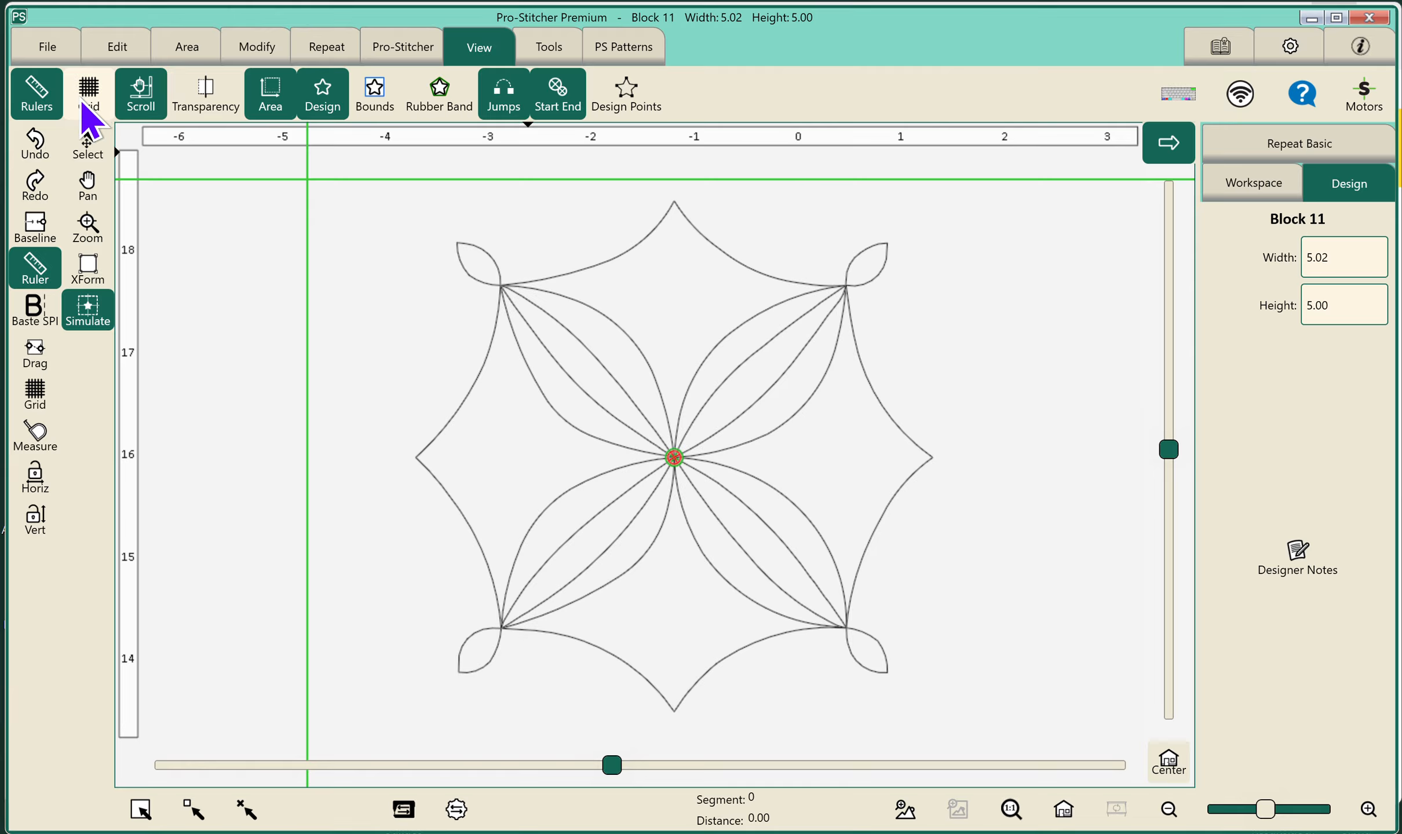
left_click(35, 227)
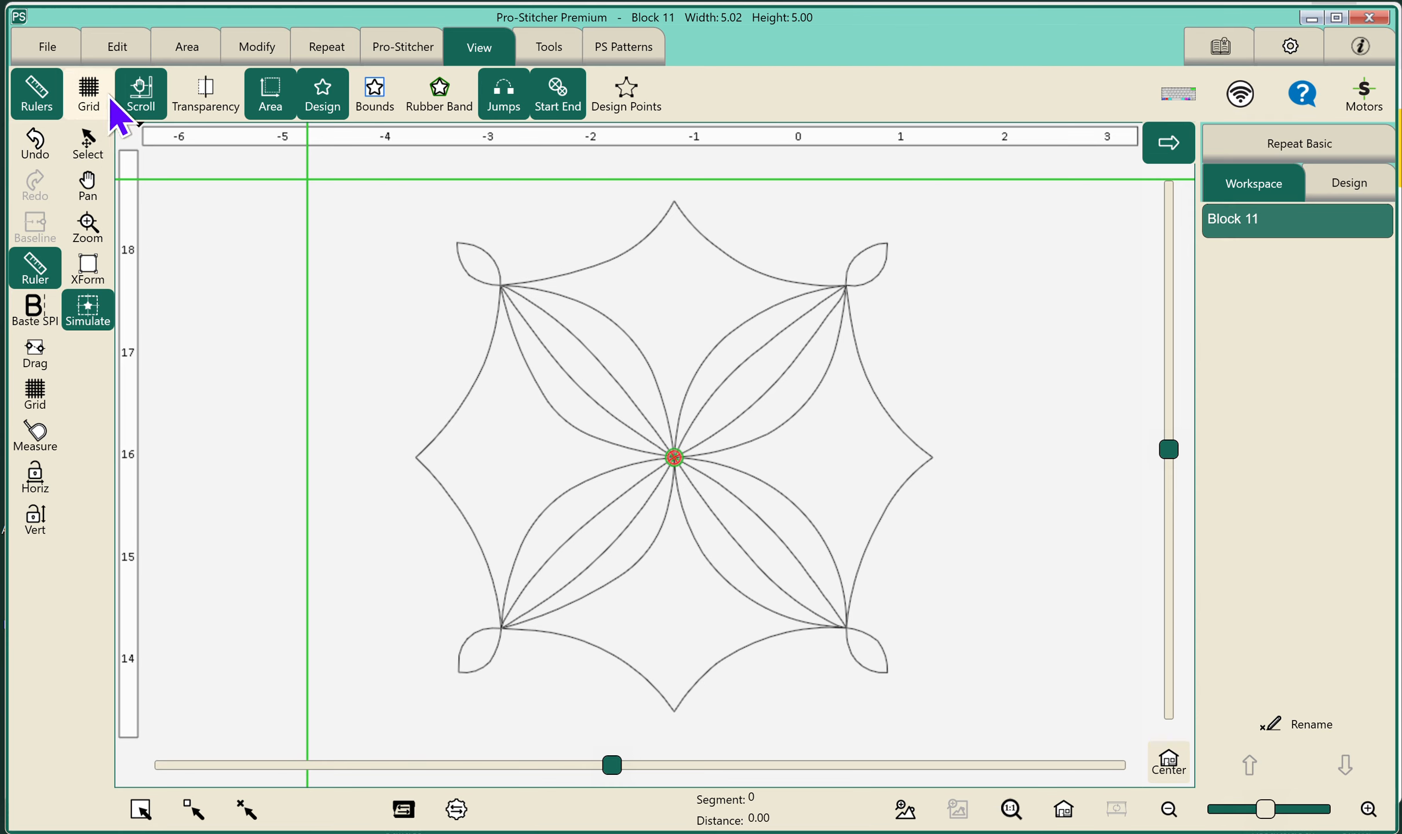
left_click(88, 95)
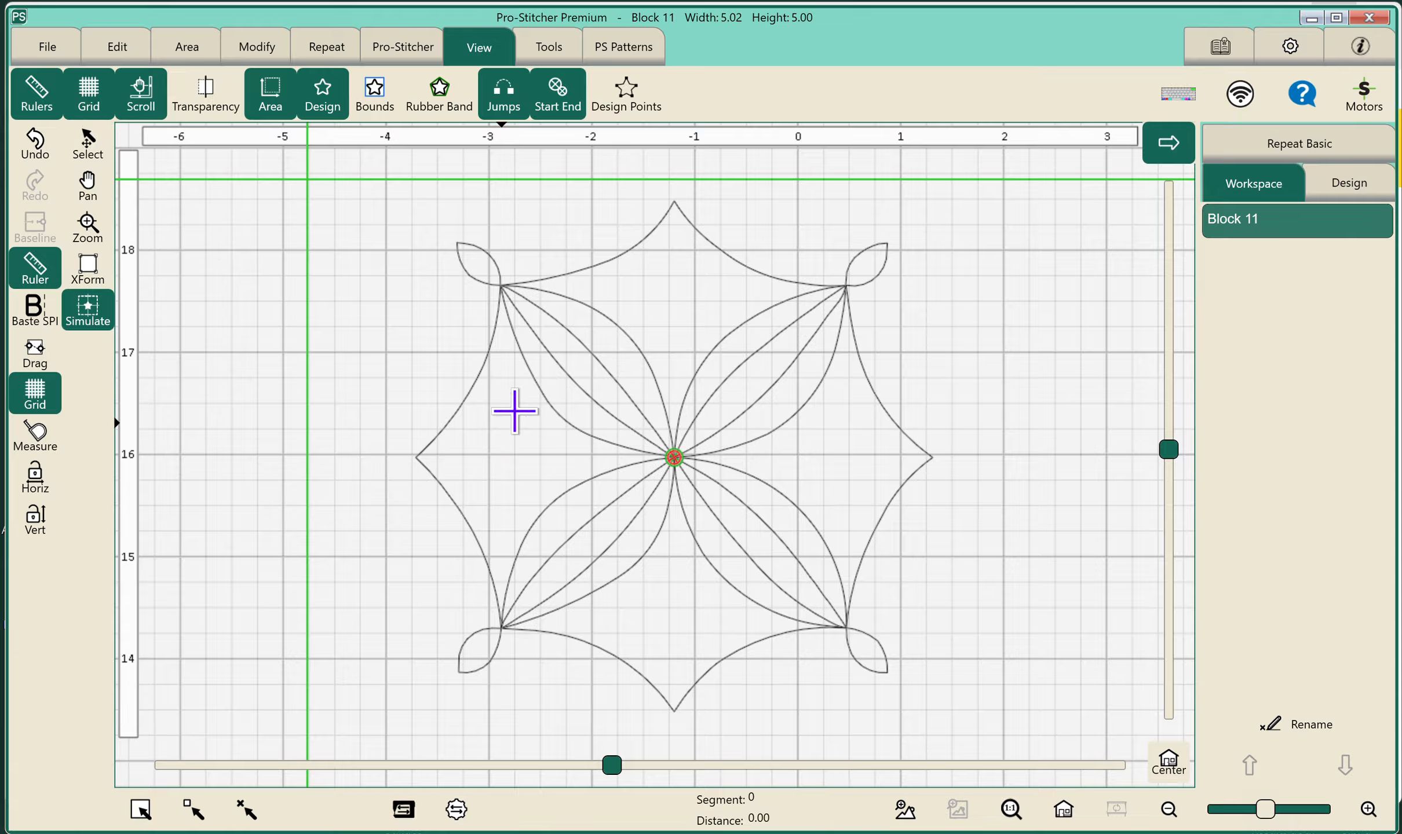
left_click(93, 152)
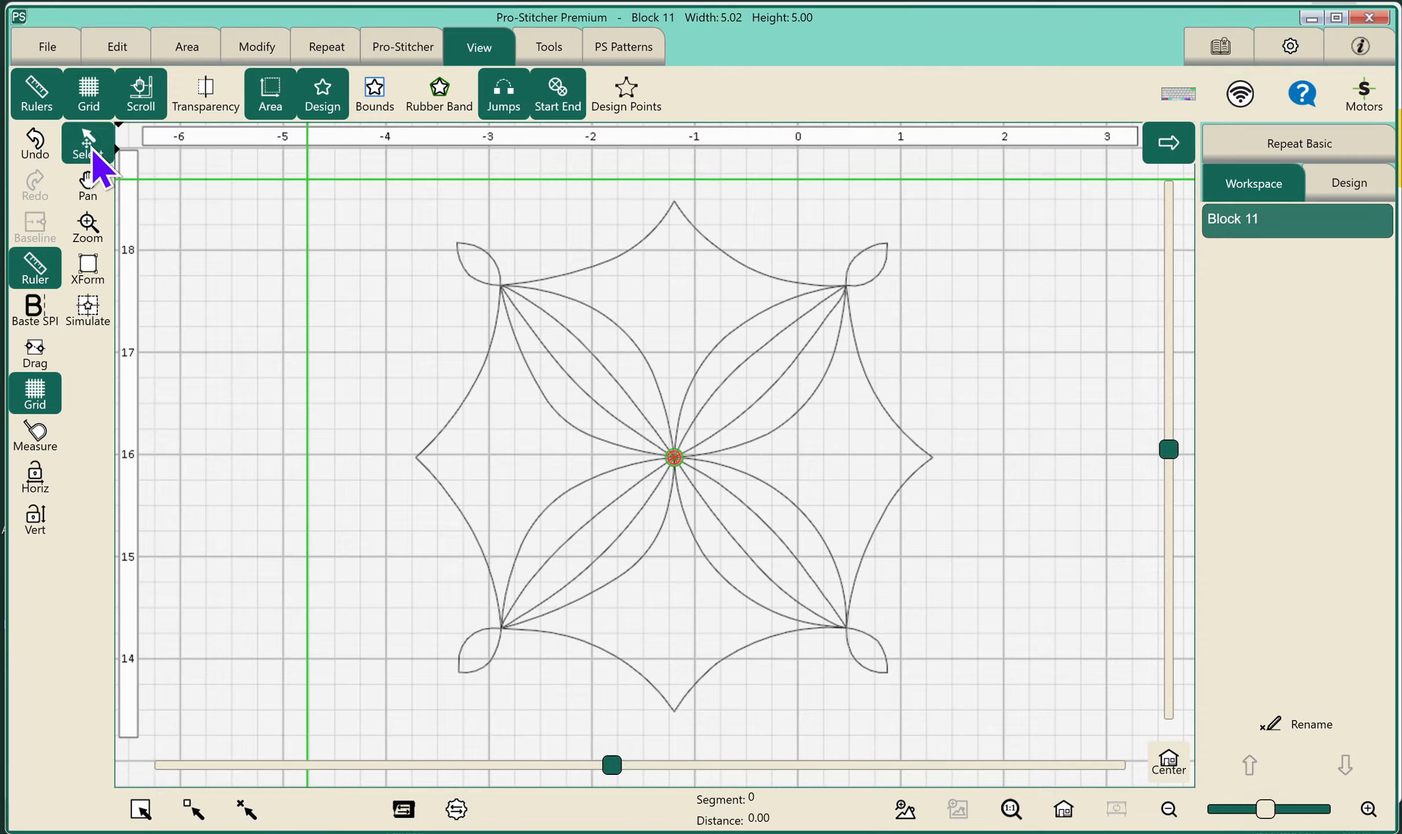
left_click_drag(658, 449, 677, 446)
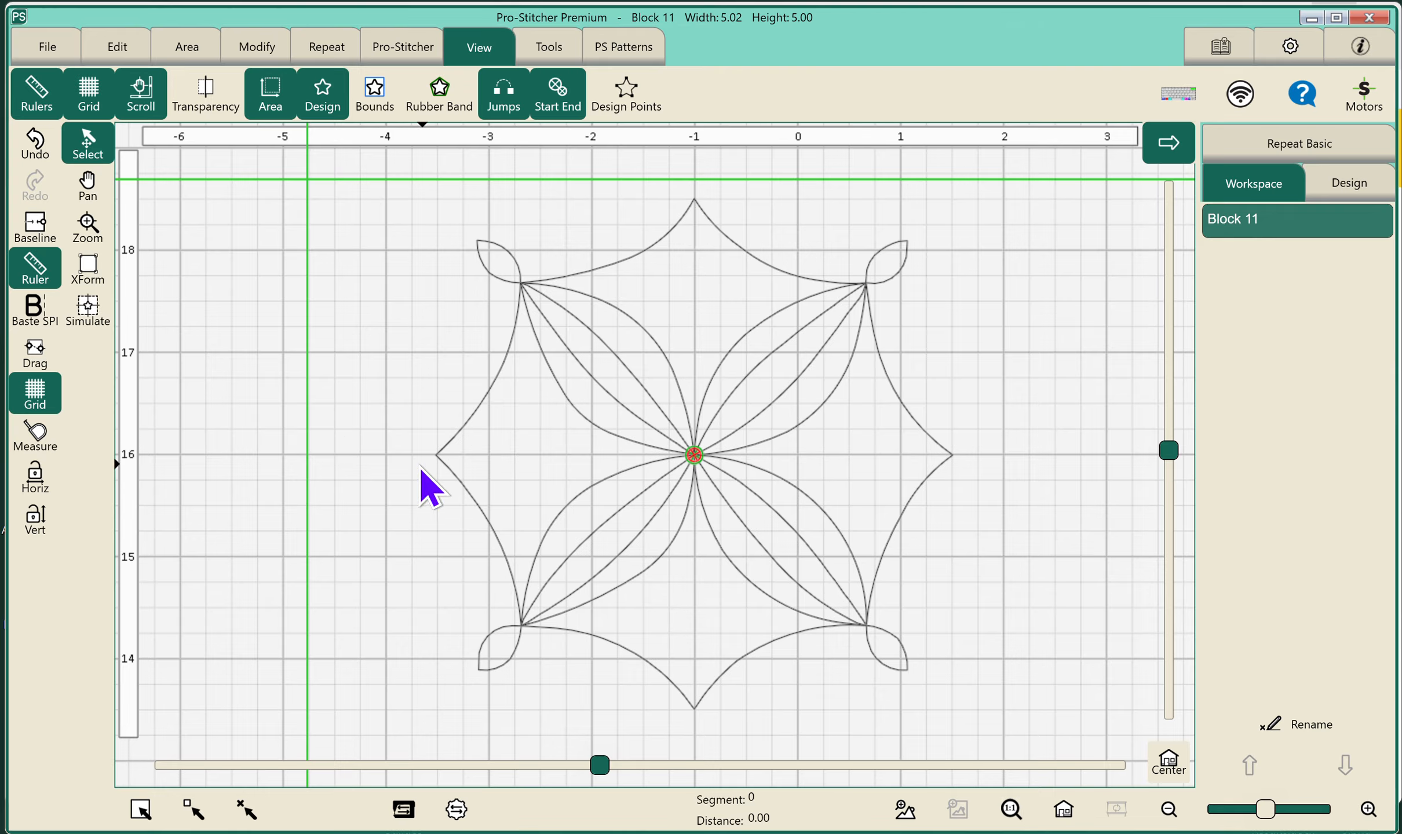
- Enable Snap To Grid for recording and switch from selecting to Simulate mode
left_click(401, 51)
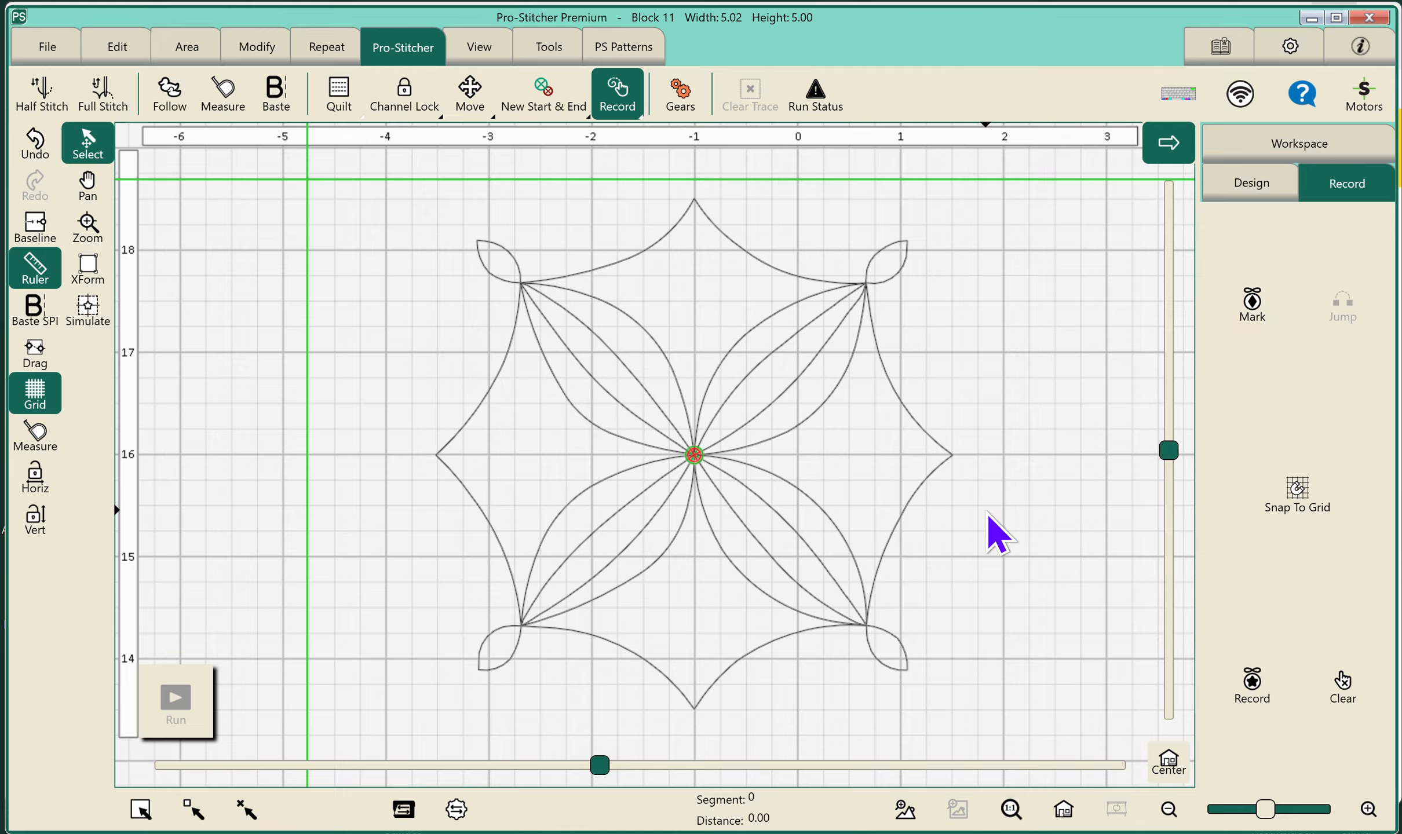
left_click(1284, 497)
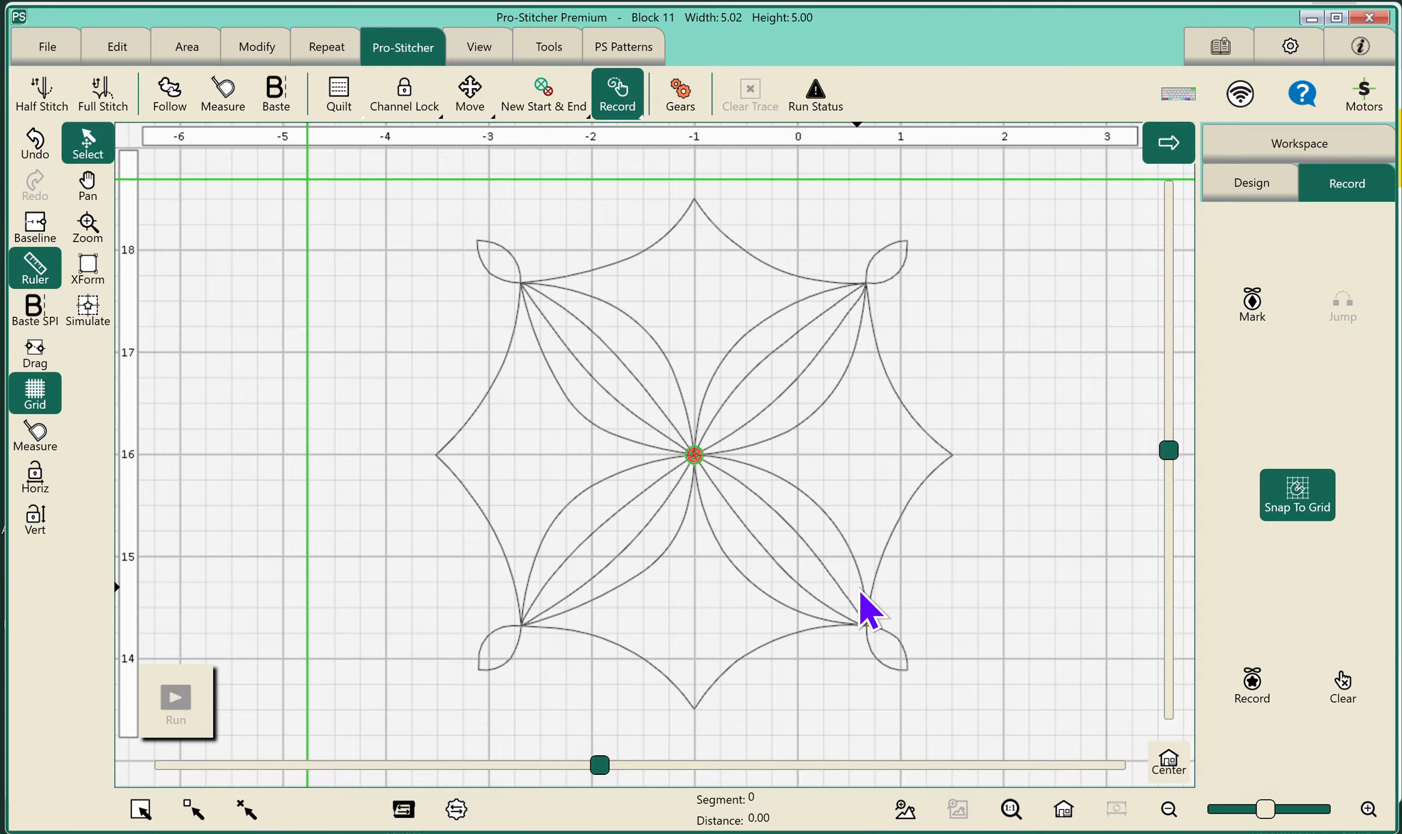
left_click(95, 311)
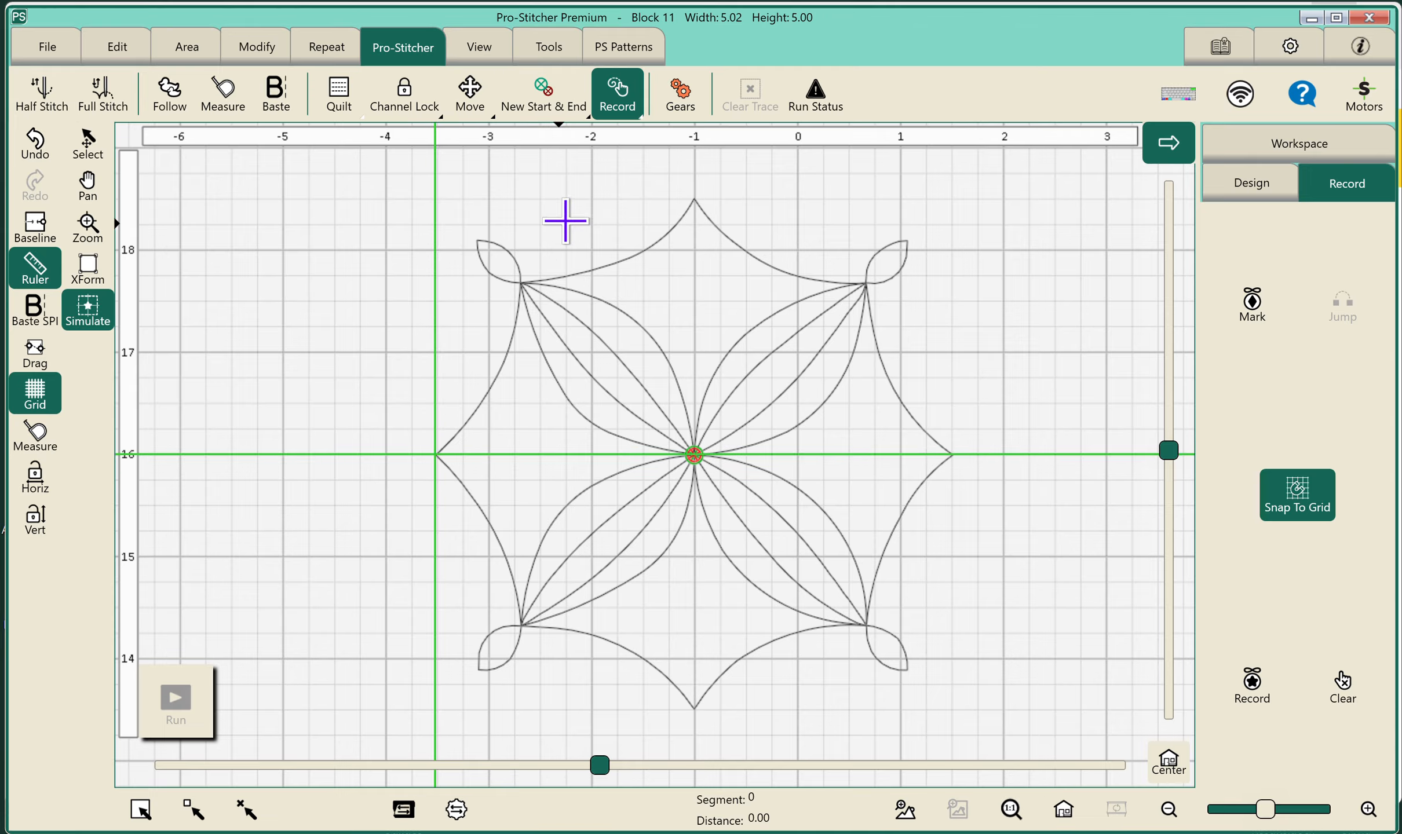
- Record a straight line by marking Block 11's left tip and its centre, check it in the workspace list, and baseline it
left_click(1256, 310)
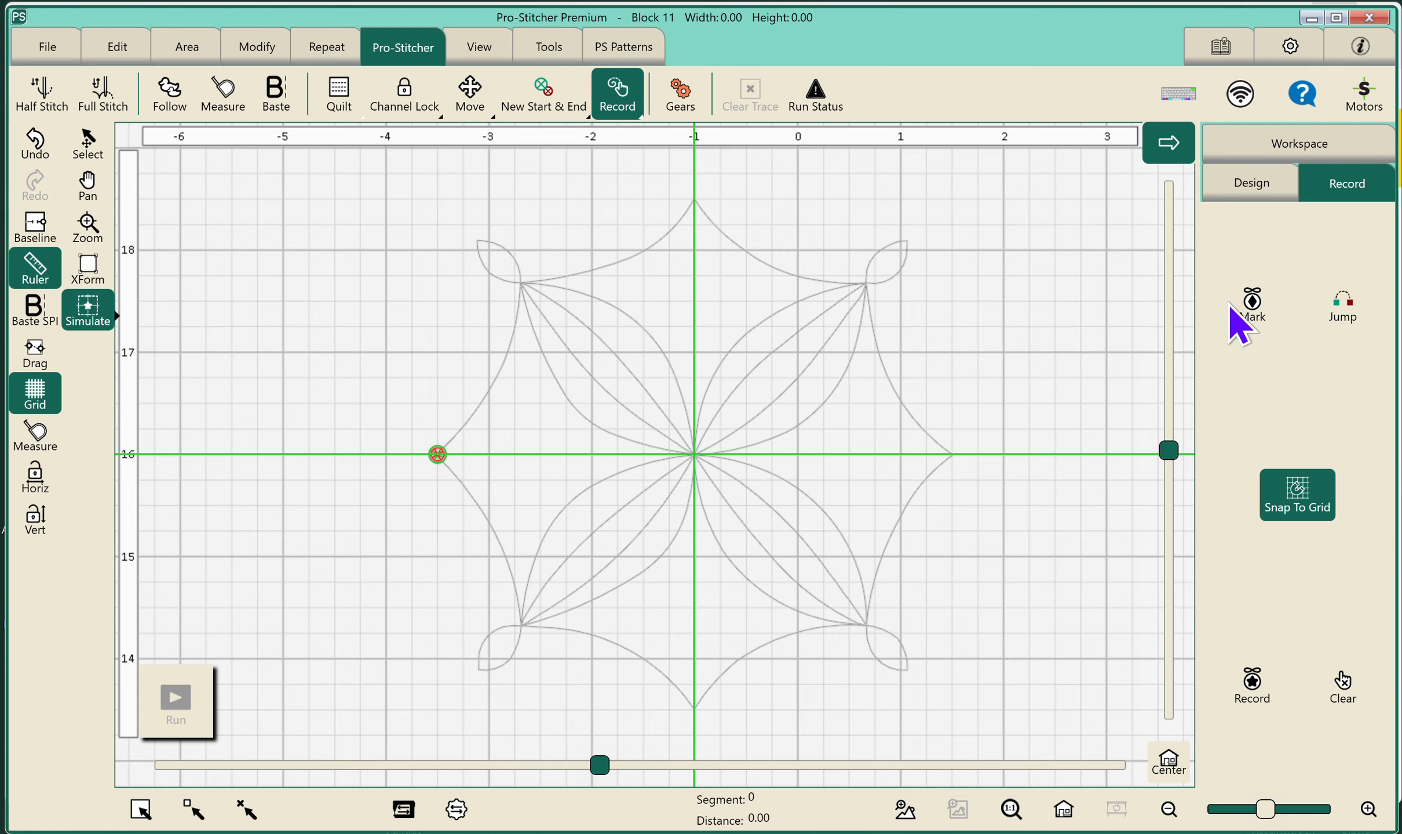
left_click(1253, 315)
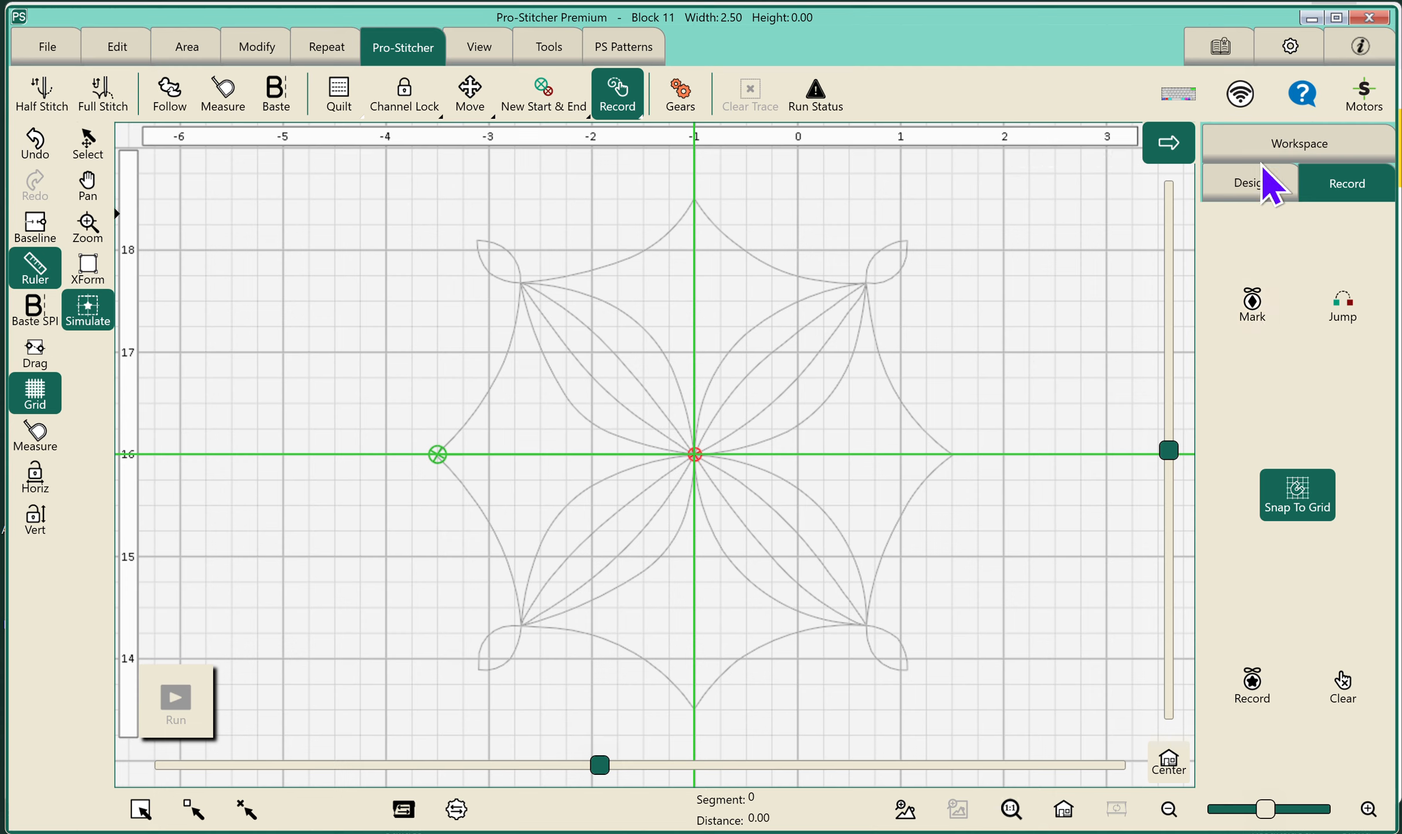
left_click(1326, 143)
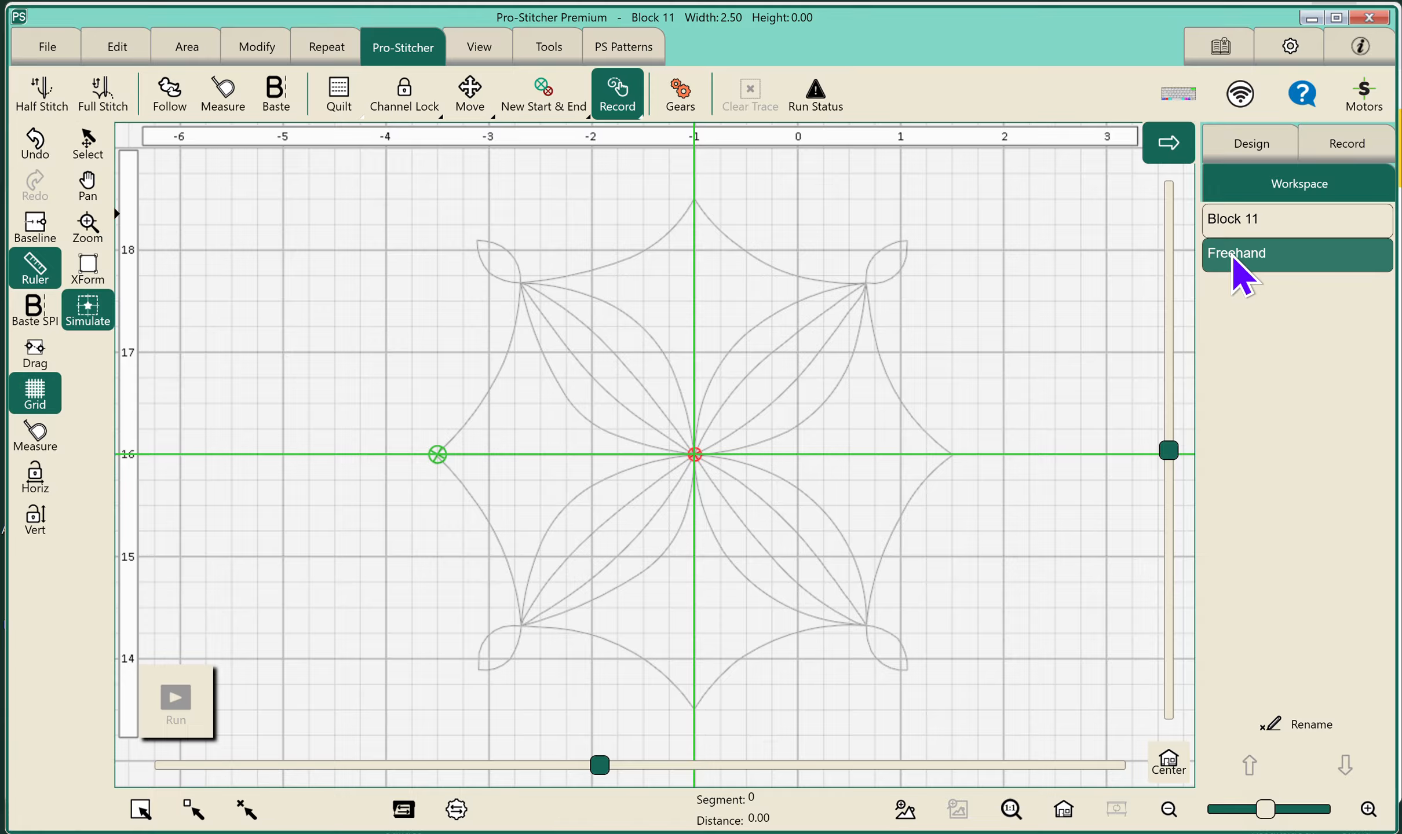
left_click(1346, 151)
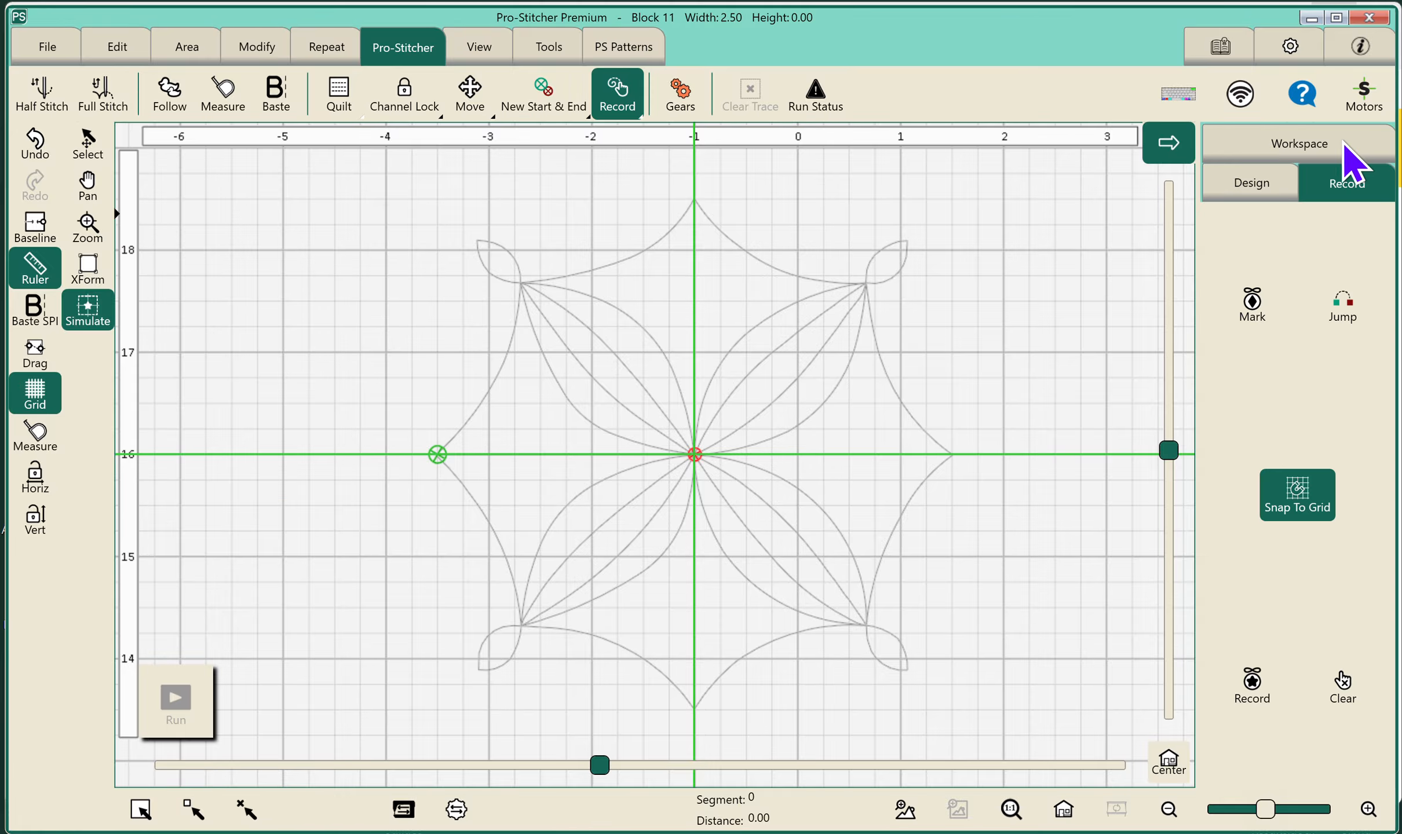
left_click(33, 232)
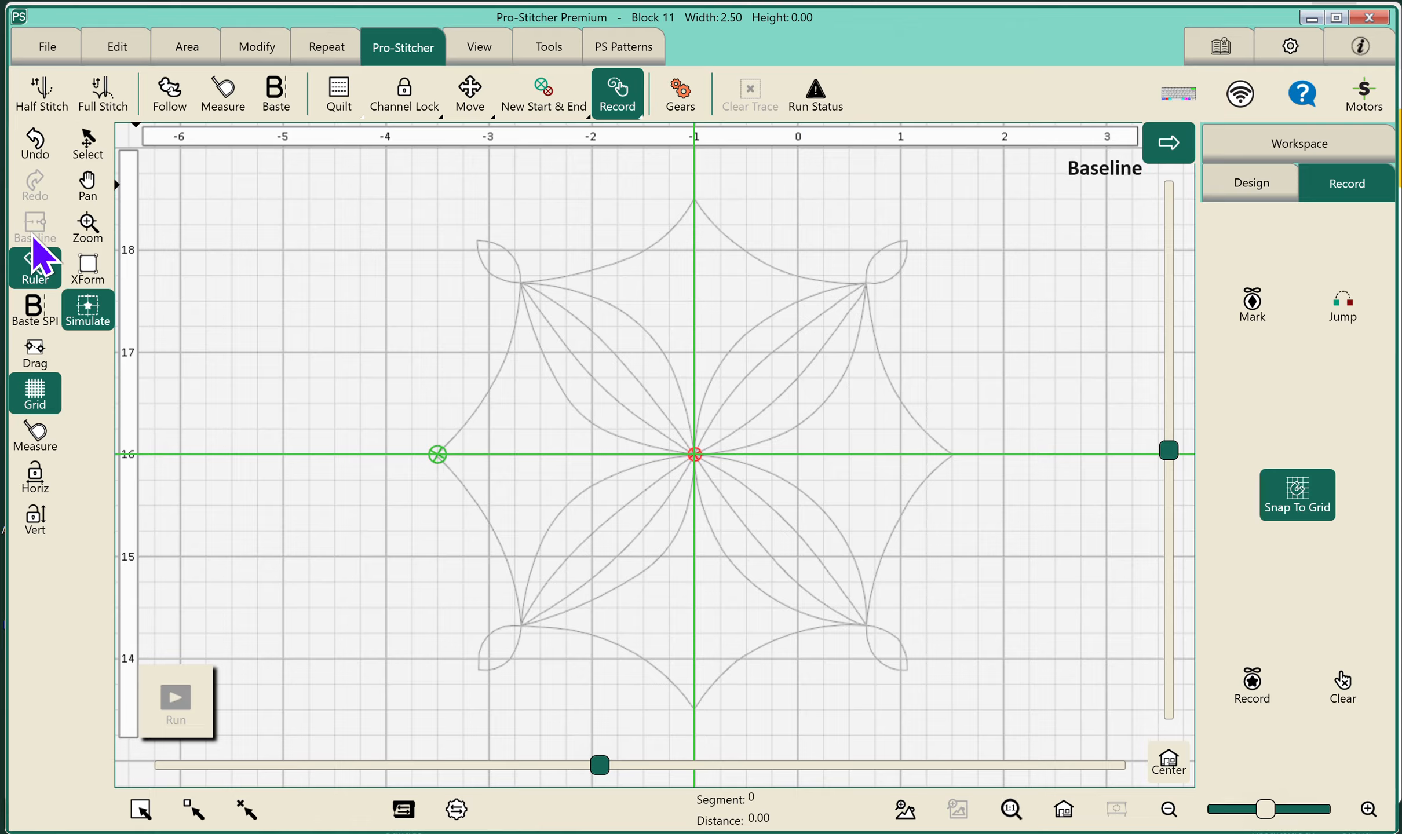
- Record a second straight line by marking Block 11's centre and its right tip with the simulated machine, and baseline it
left_click(600, 580)
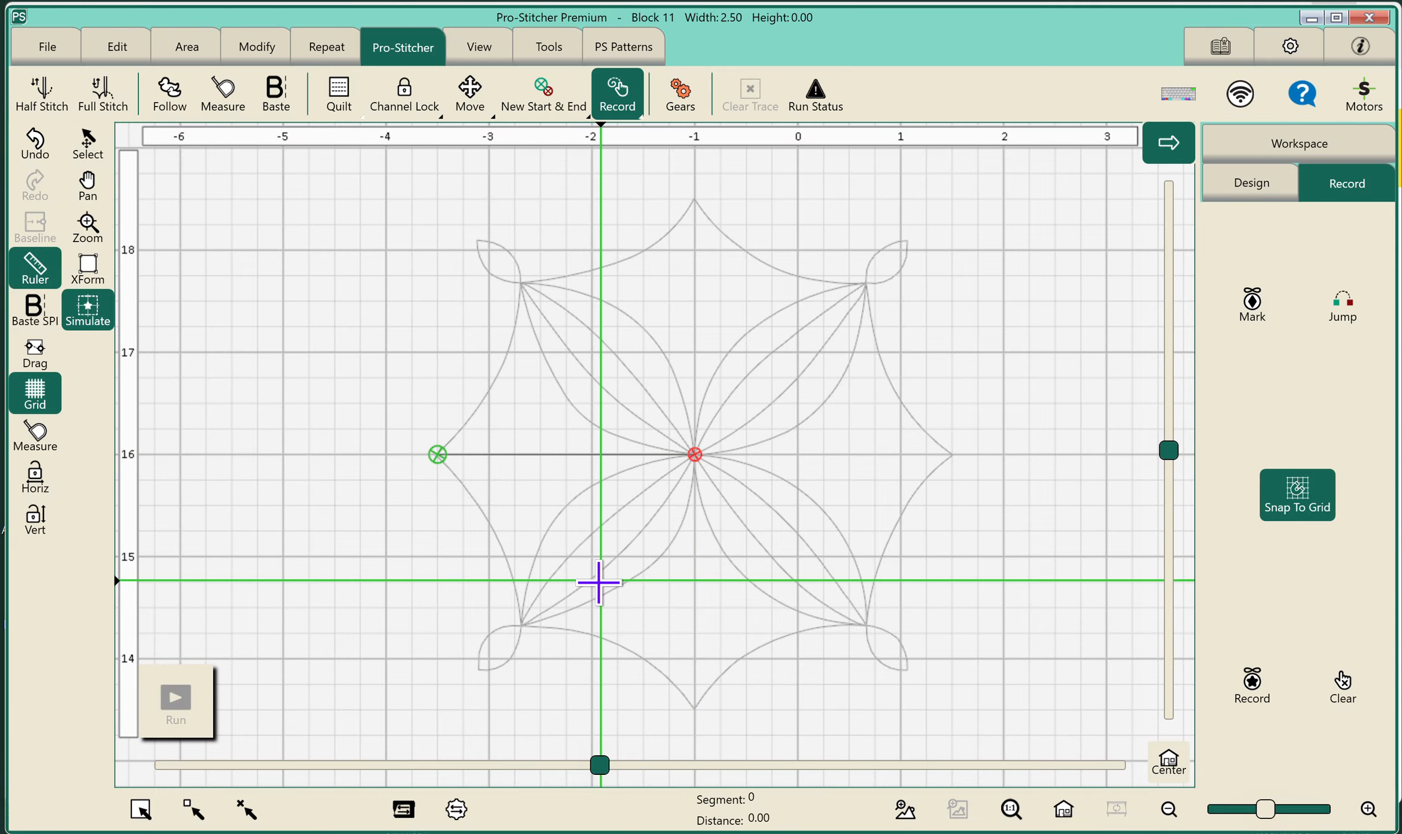
left_click_drag(433, 610, 324, 637)
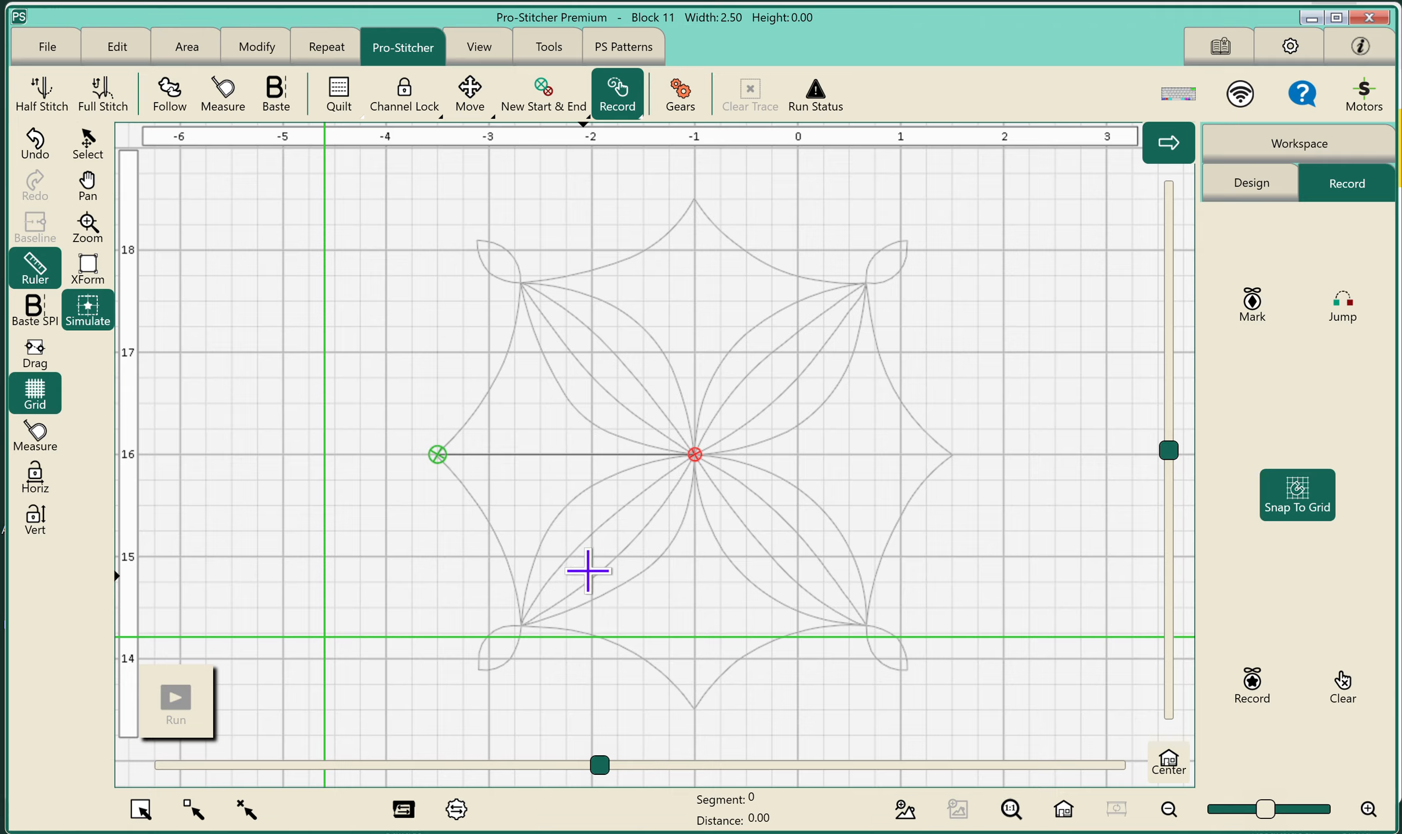
left_click_drag(588, 570, 694, 454)
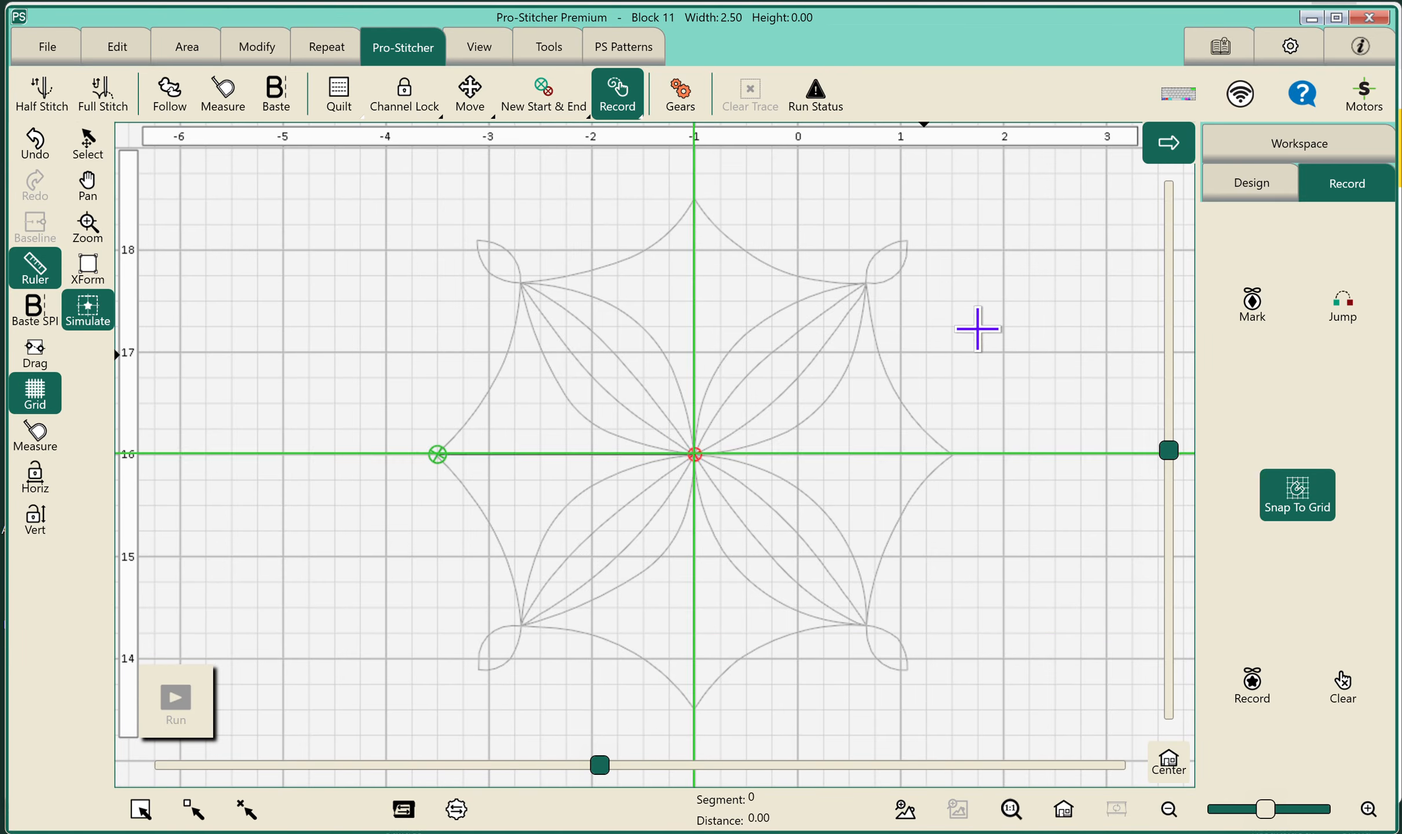
left_click(1254, 306)
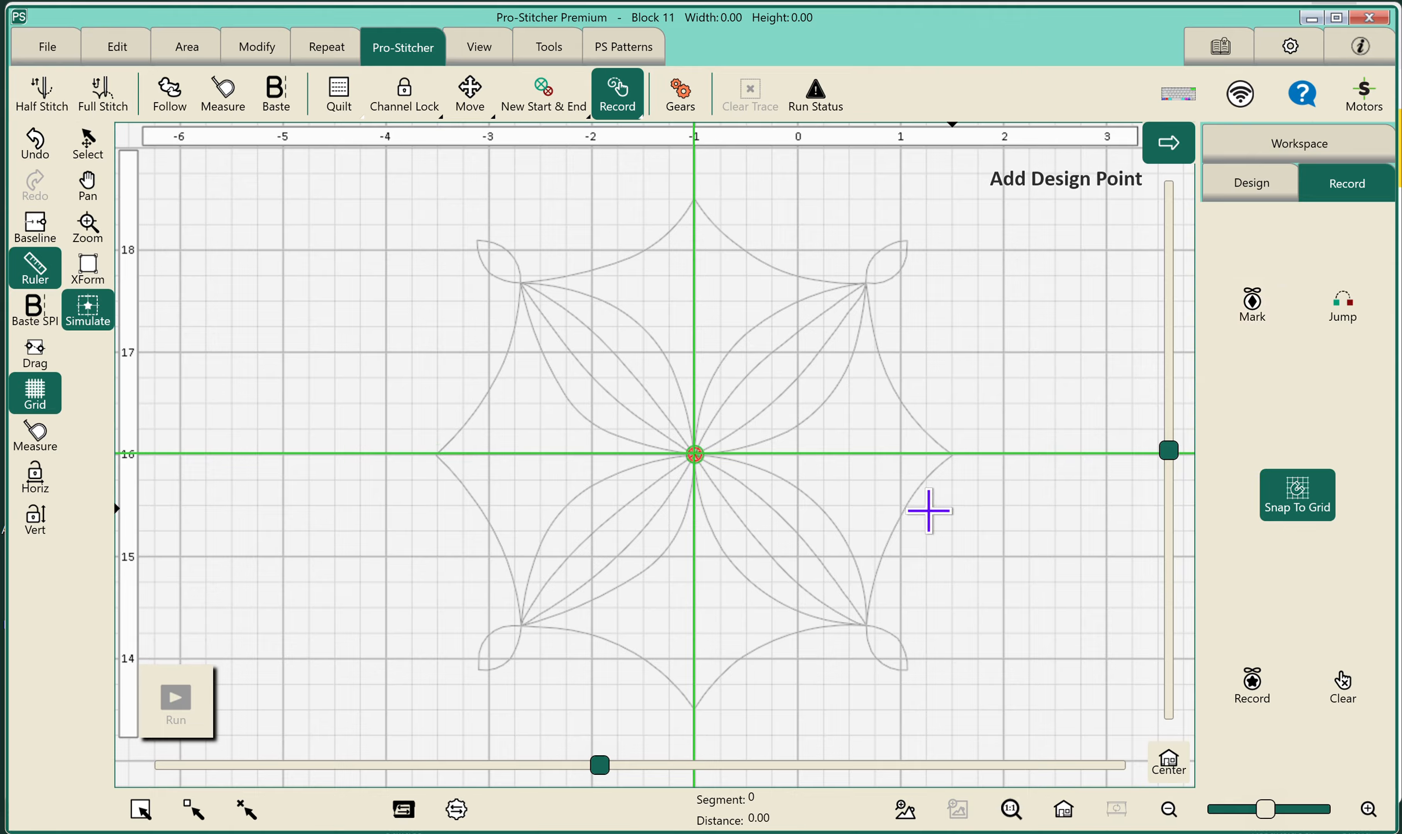
left_click_drag(948, 468, 951, 454)
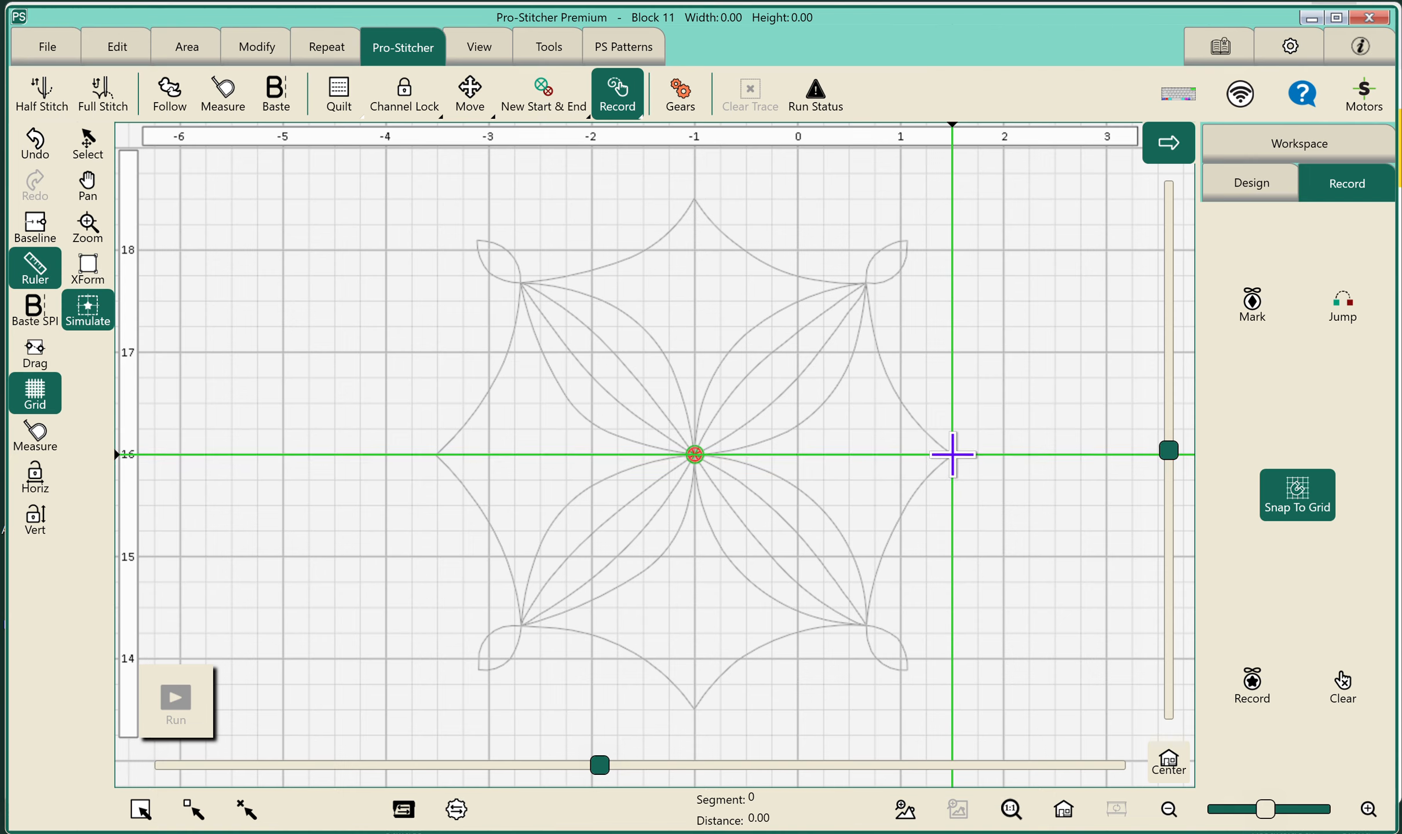
left_click(1252, 309)
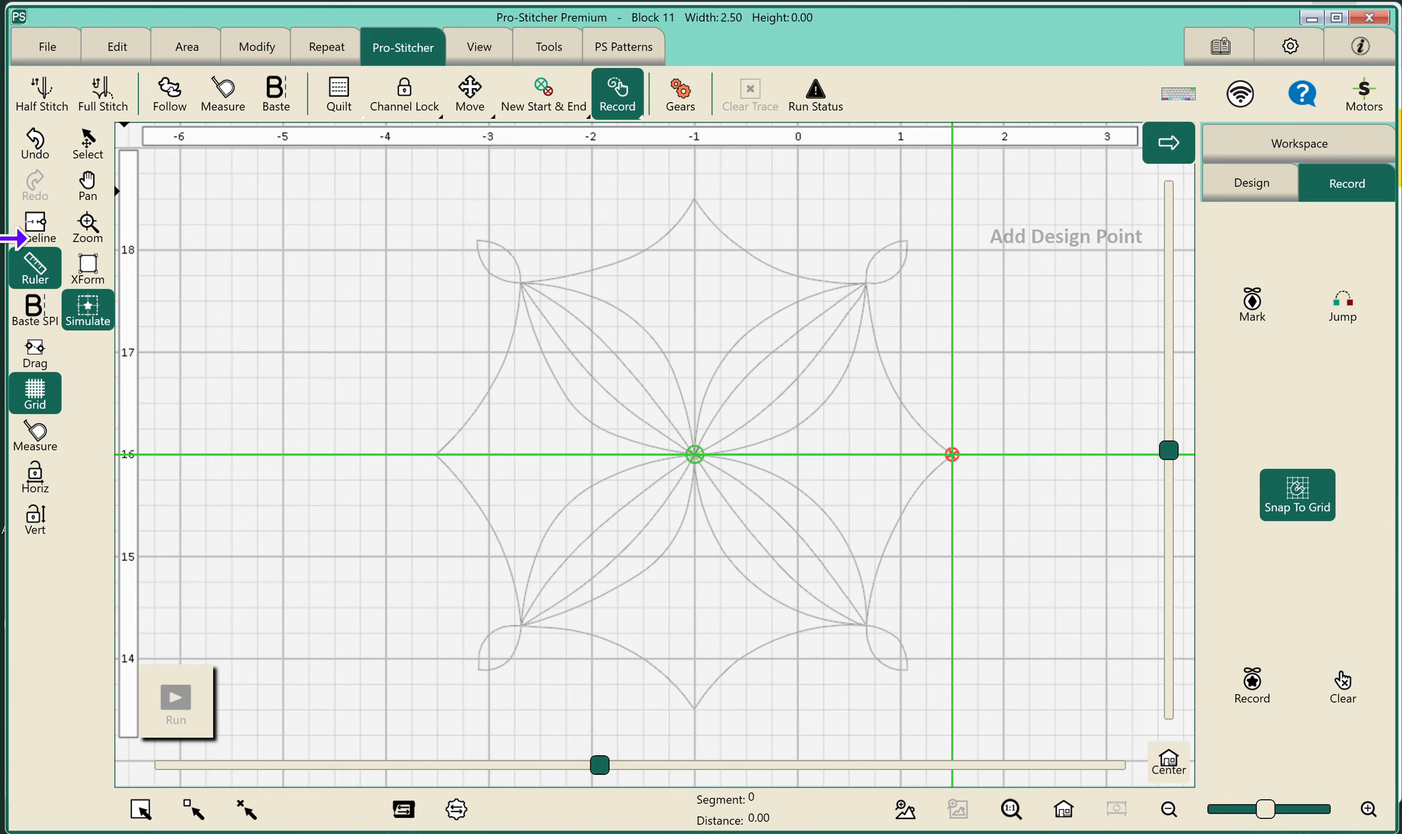
left_click(35, 229)
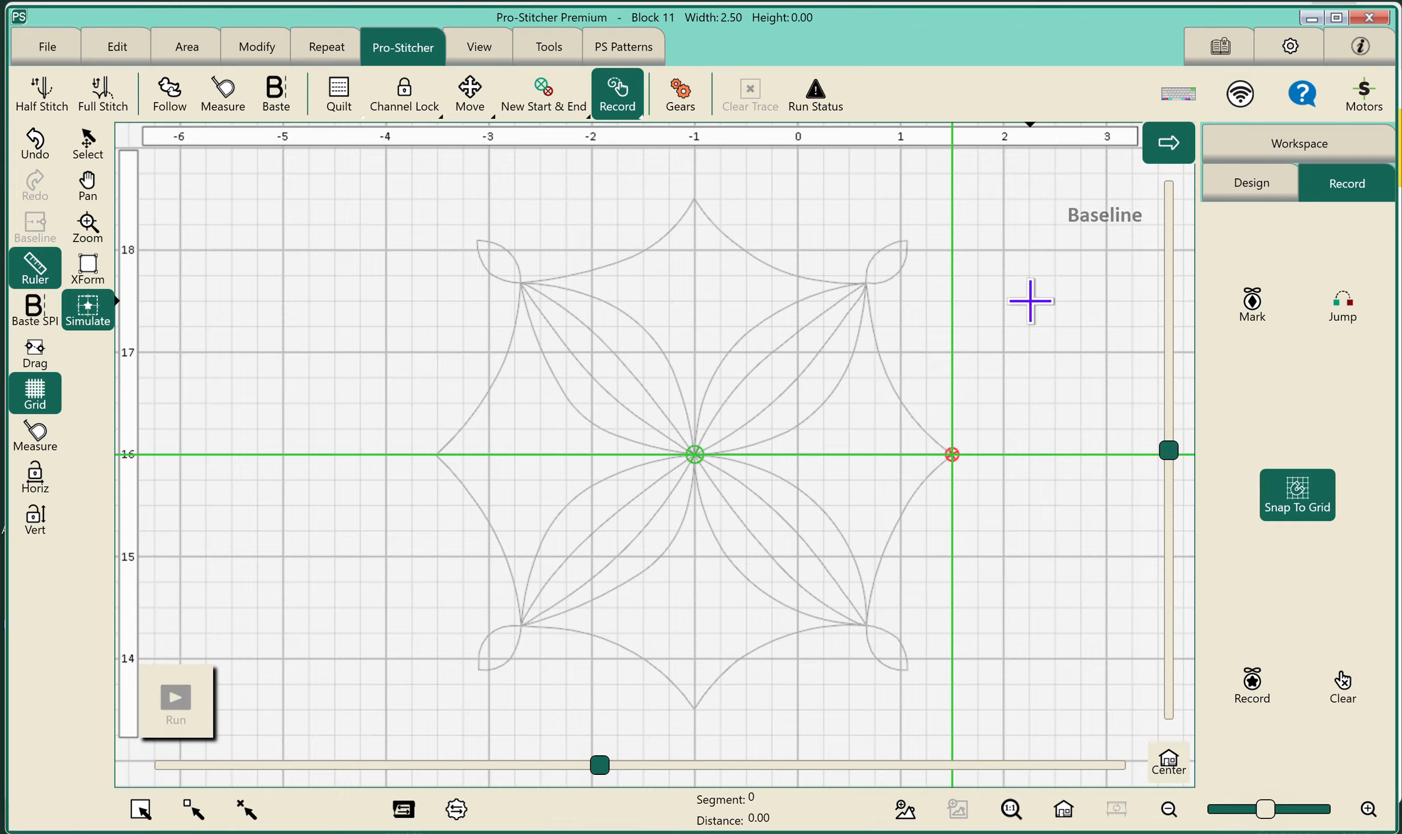
- Review the workspace list by selecting Block 11 and each of the two Freehand lines individually
left_click(1282, 148)
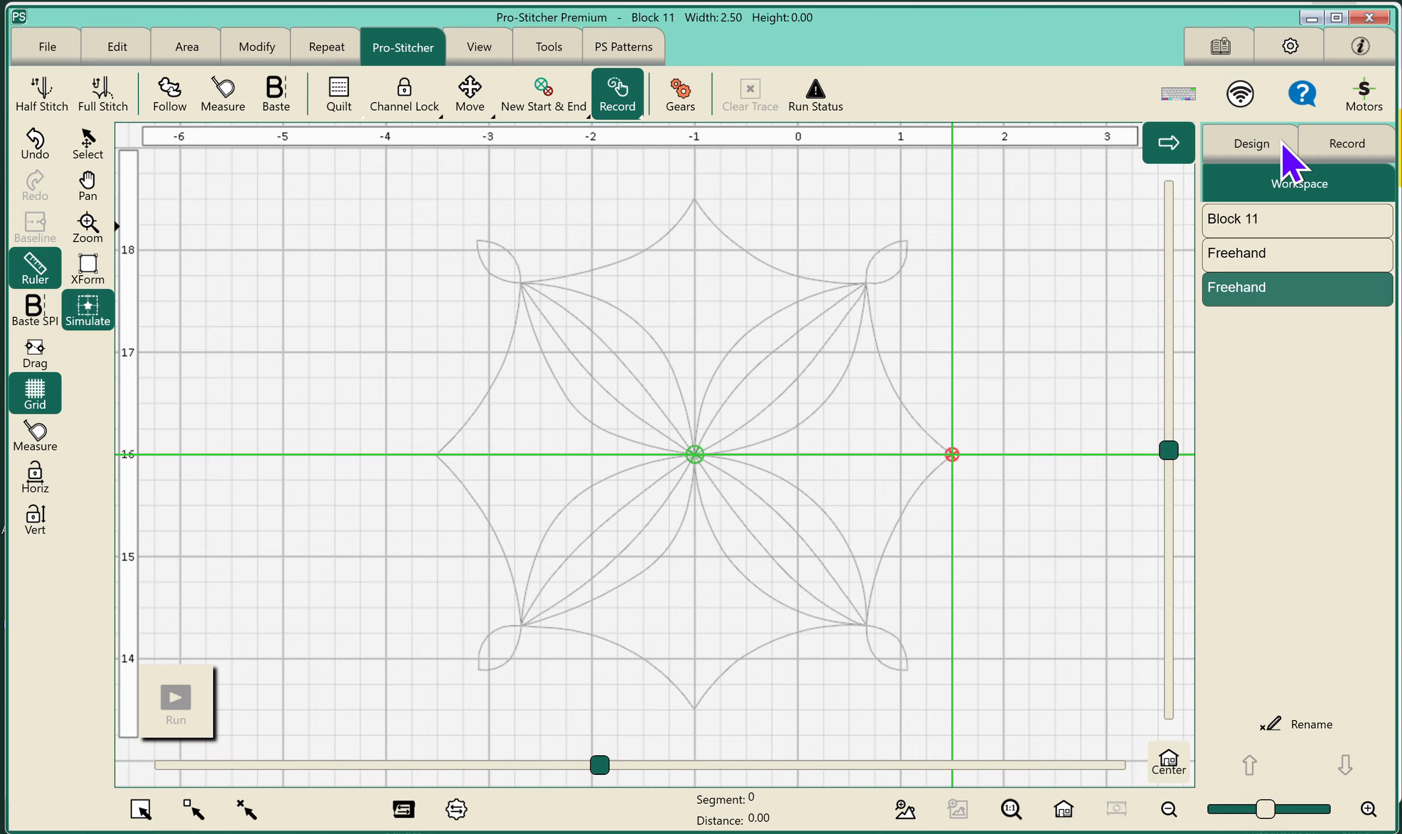
left_click(1225, 221)
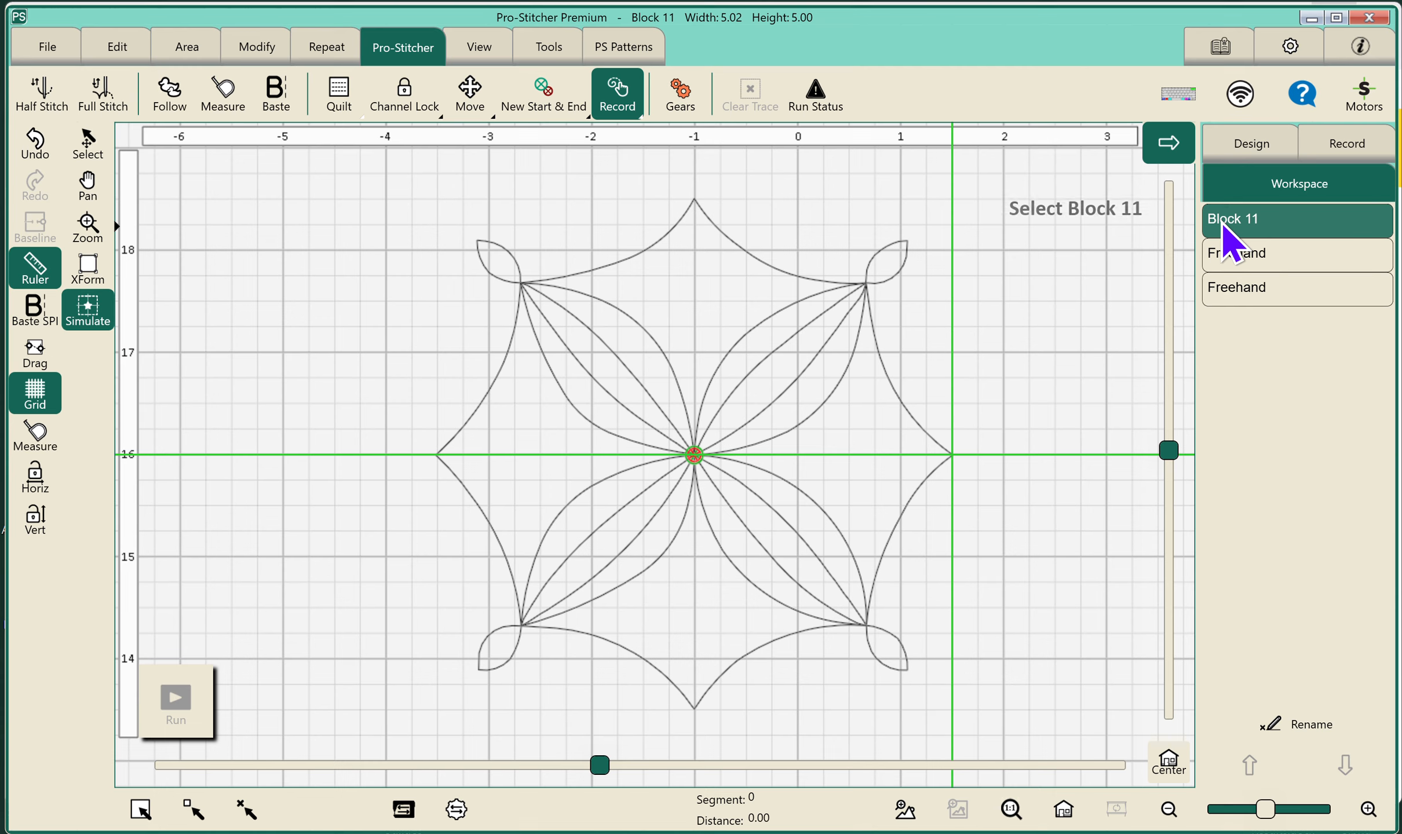
left_click(319, 170)
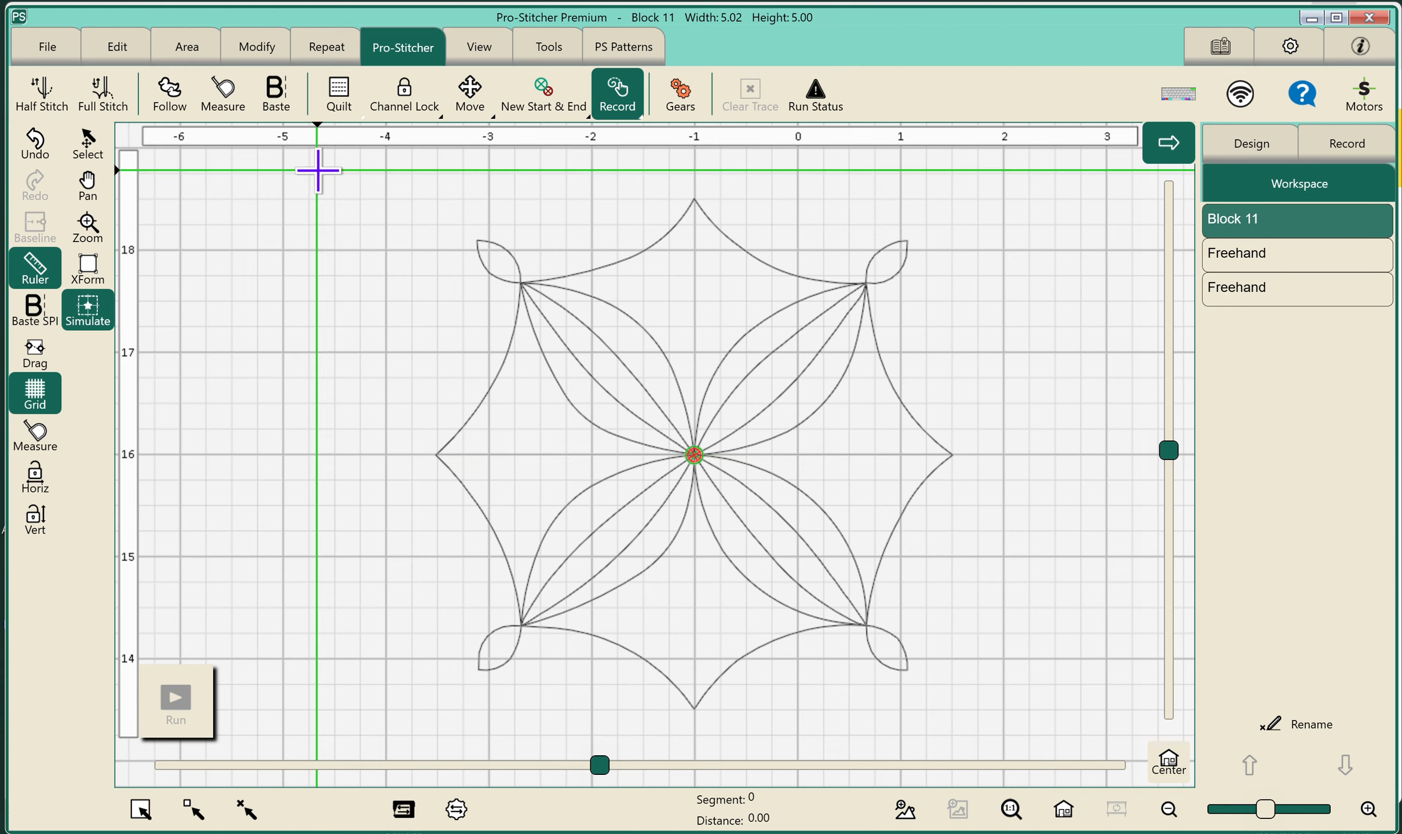
left_click(1243, 259)
left_click(1262, 295)
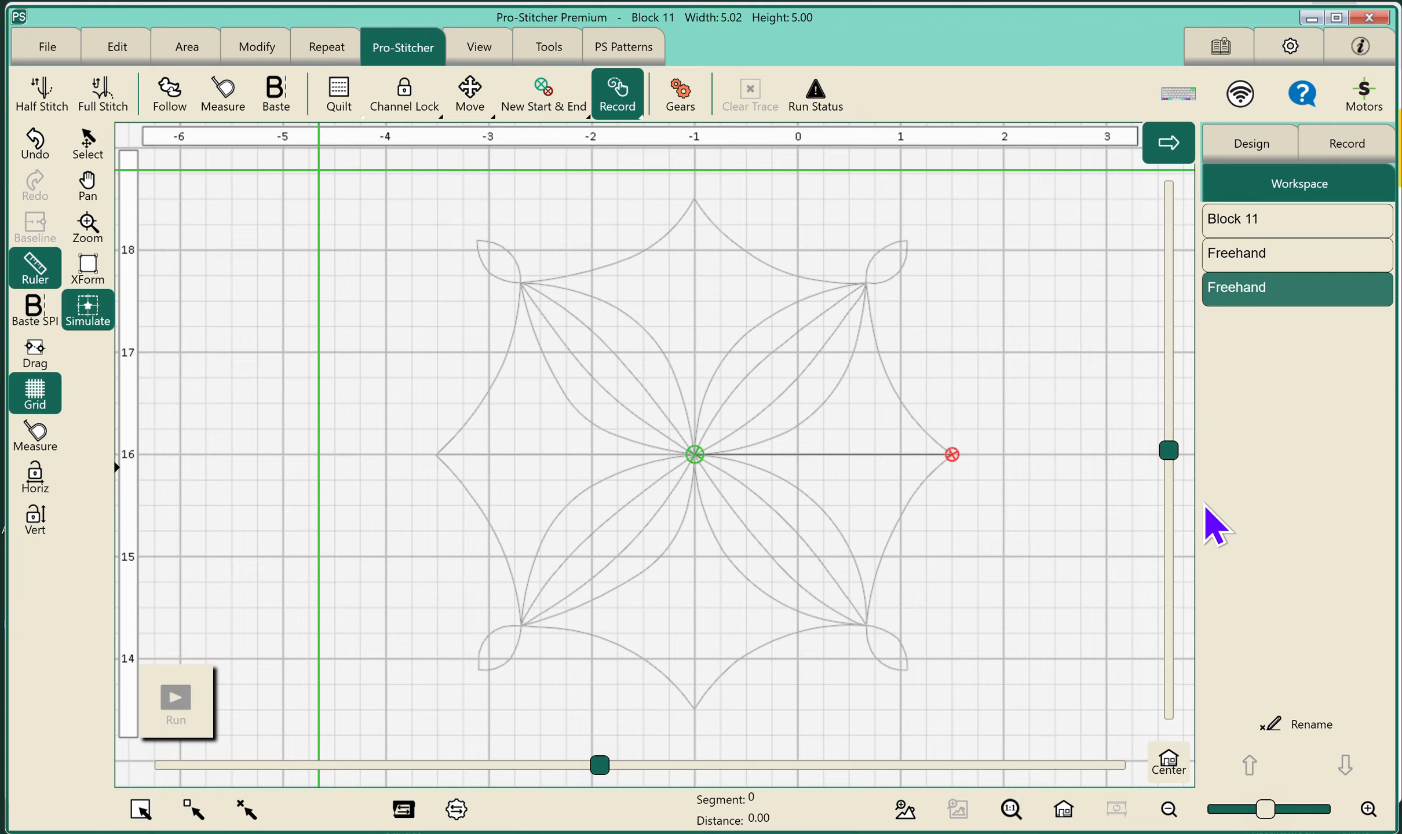
left_click(1235, 256)
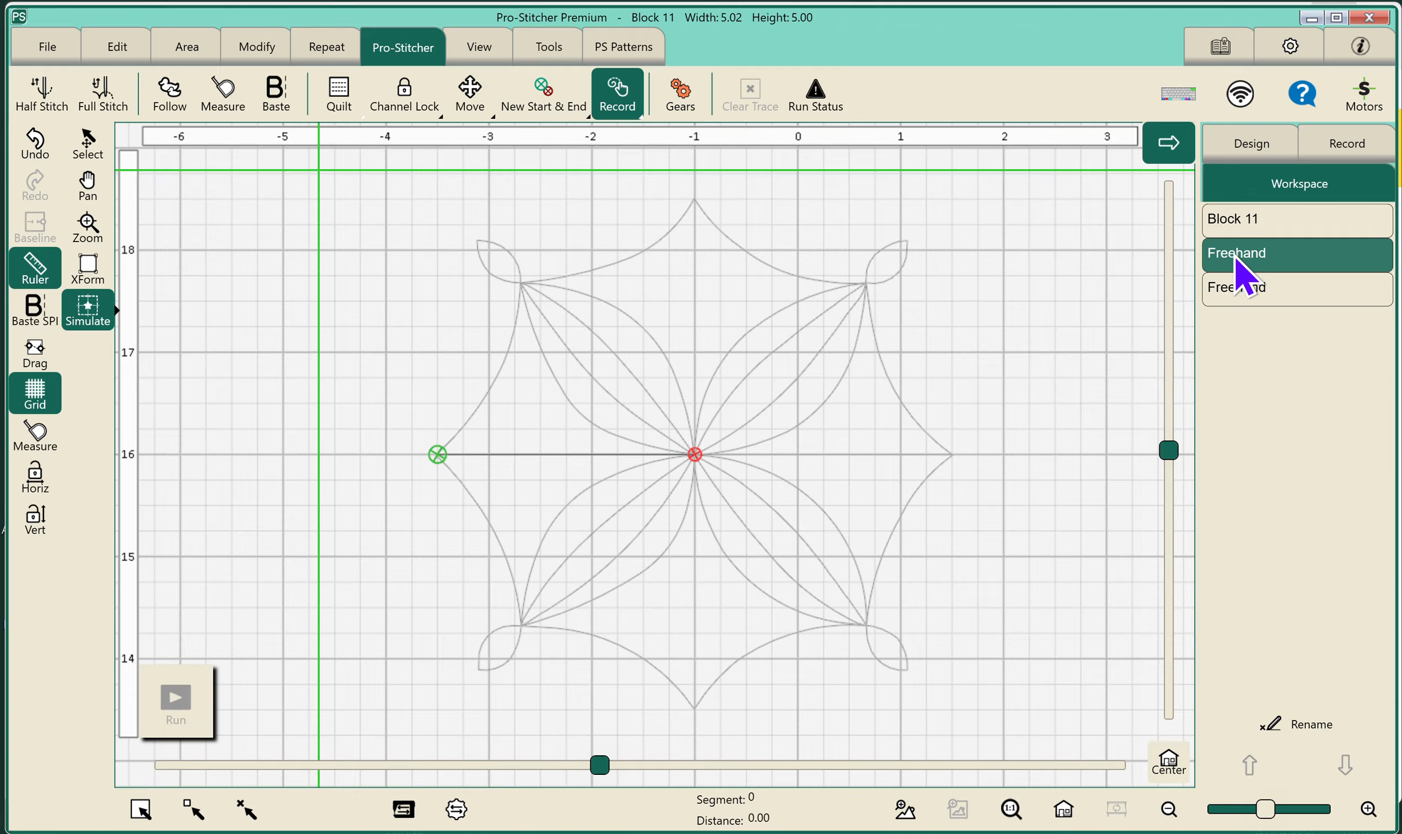
left_click(1242, 218)
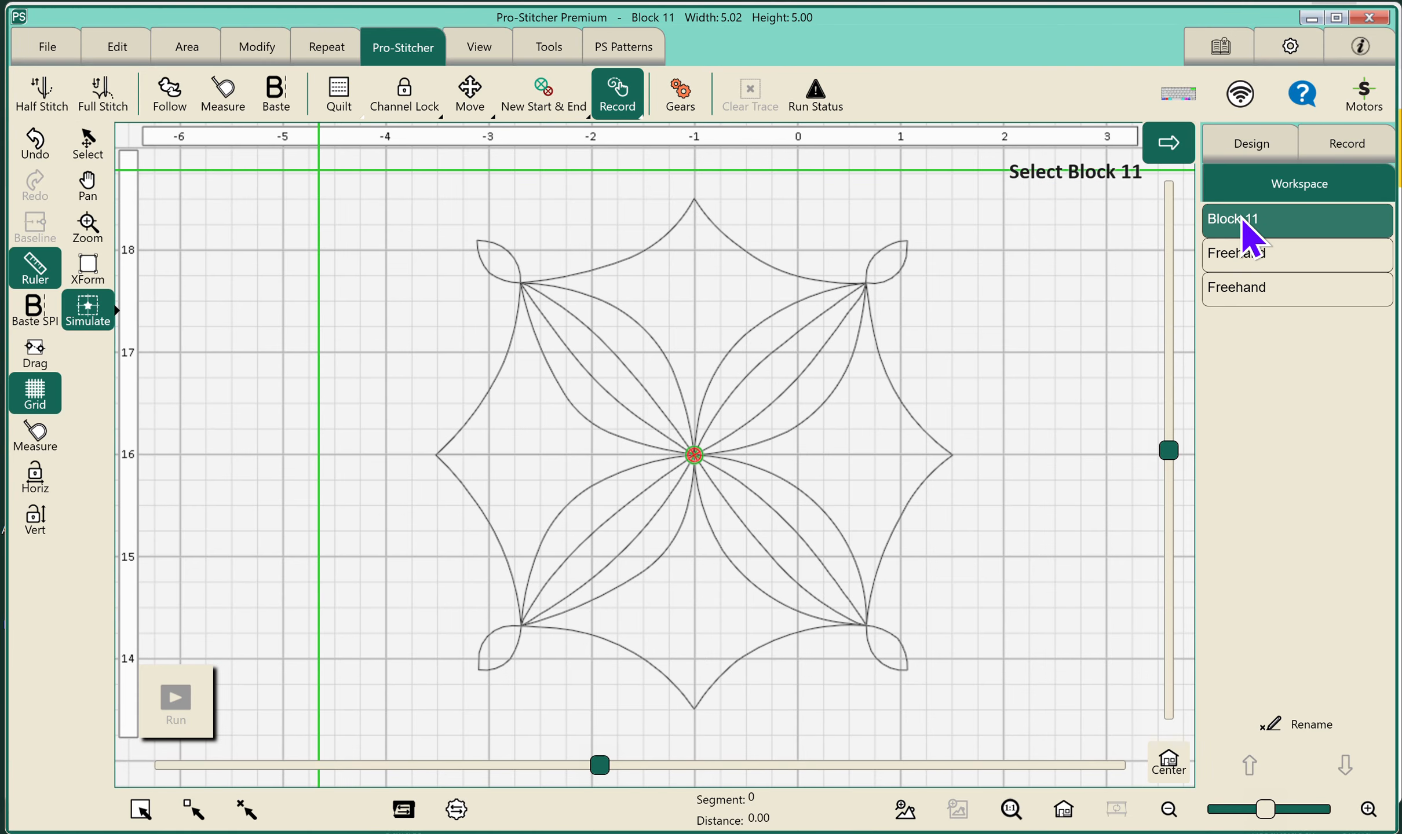
left_click(1228, 292)
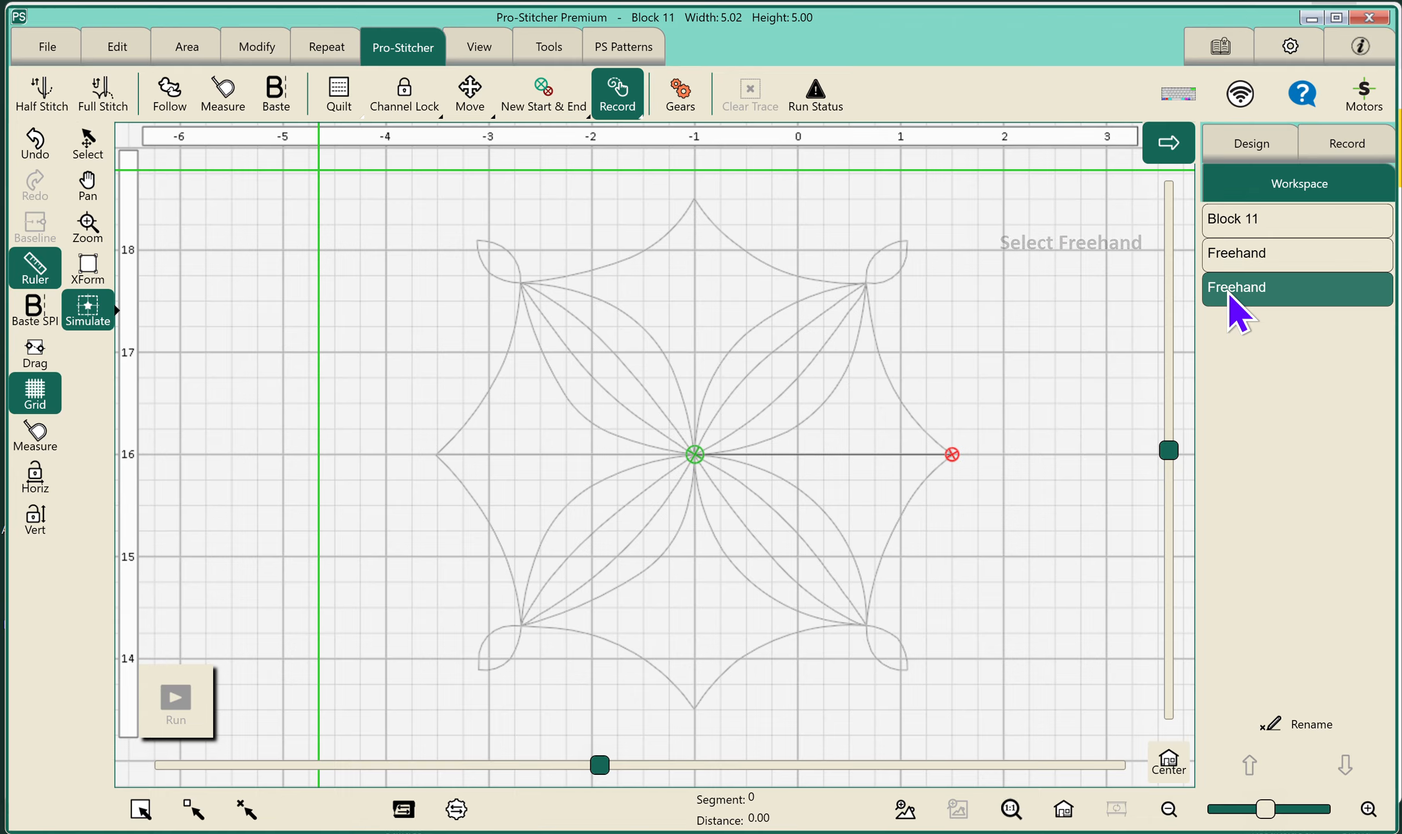
- Clear the selection, group the left Freehand line, Block 11 and the right Freehand line in that order, and baseline them into one design
left_click(242, 809)
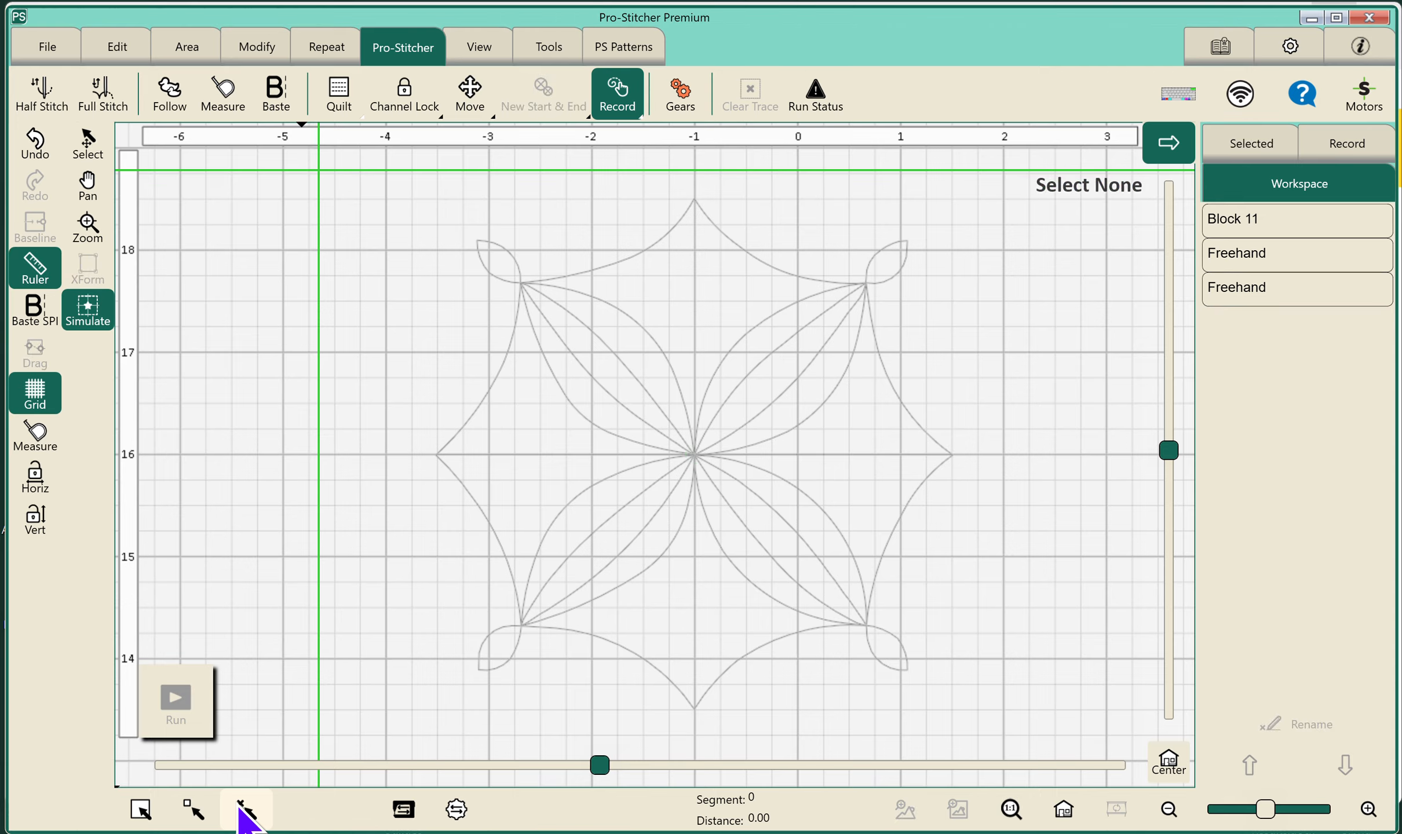
left_click(197, 808)
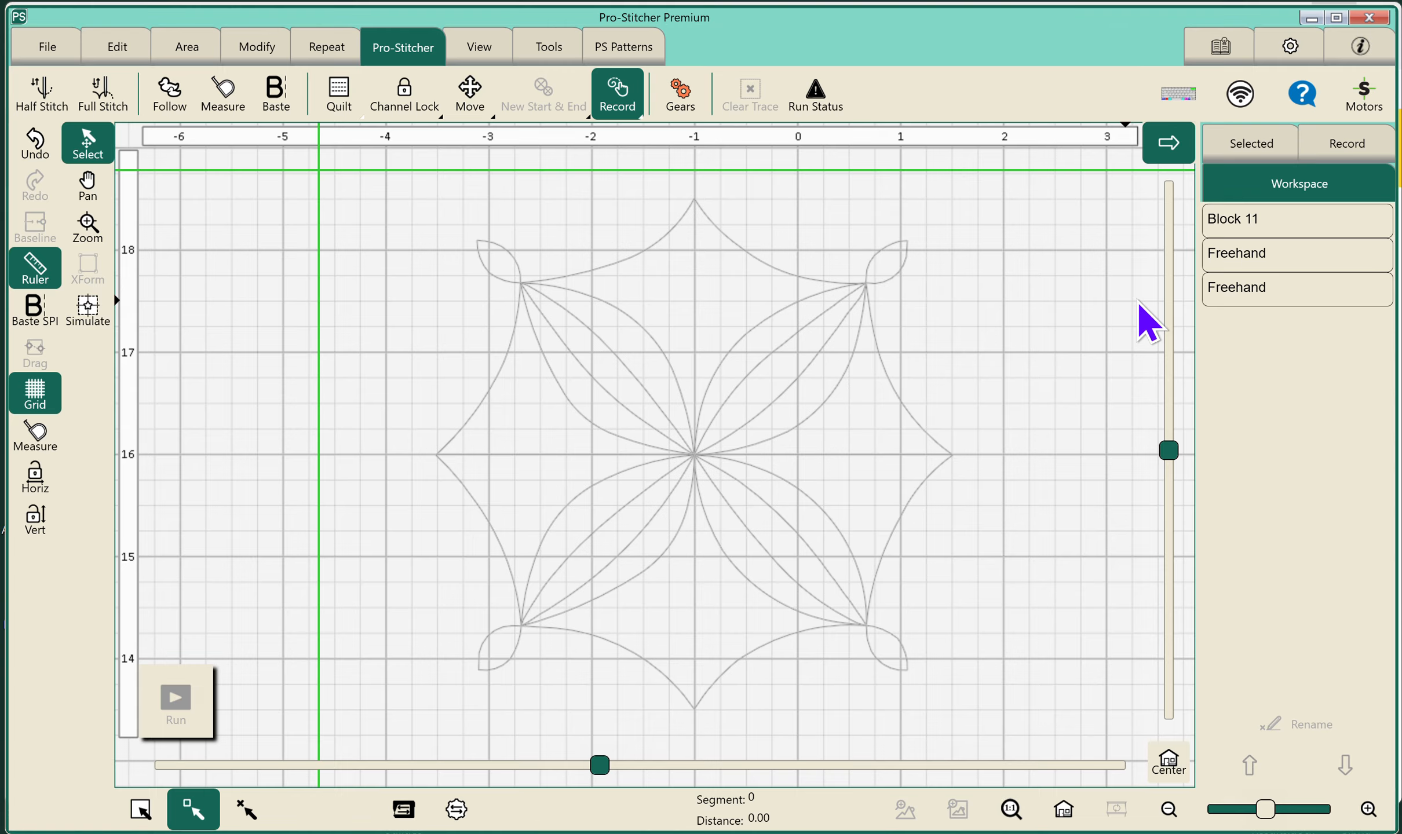
left_click(1216, 255)
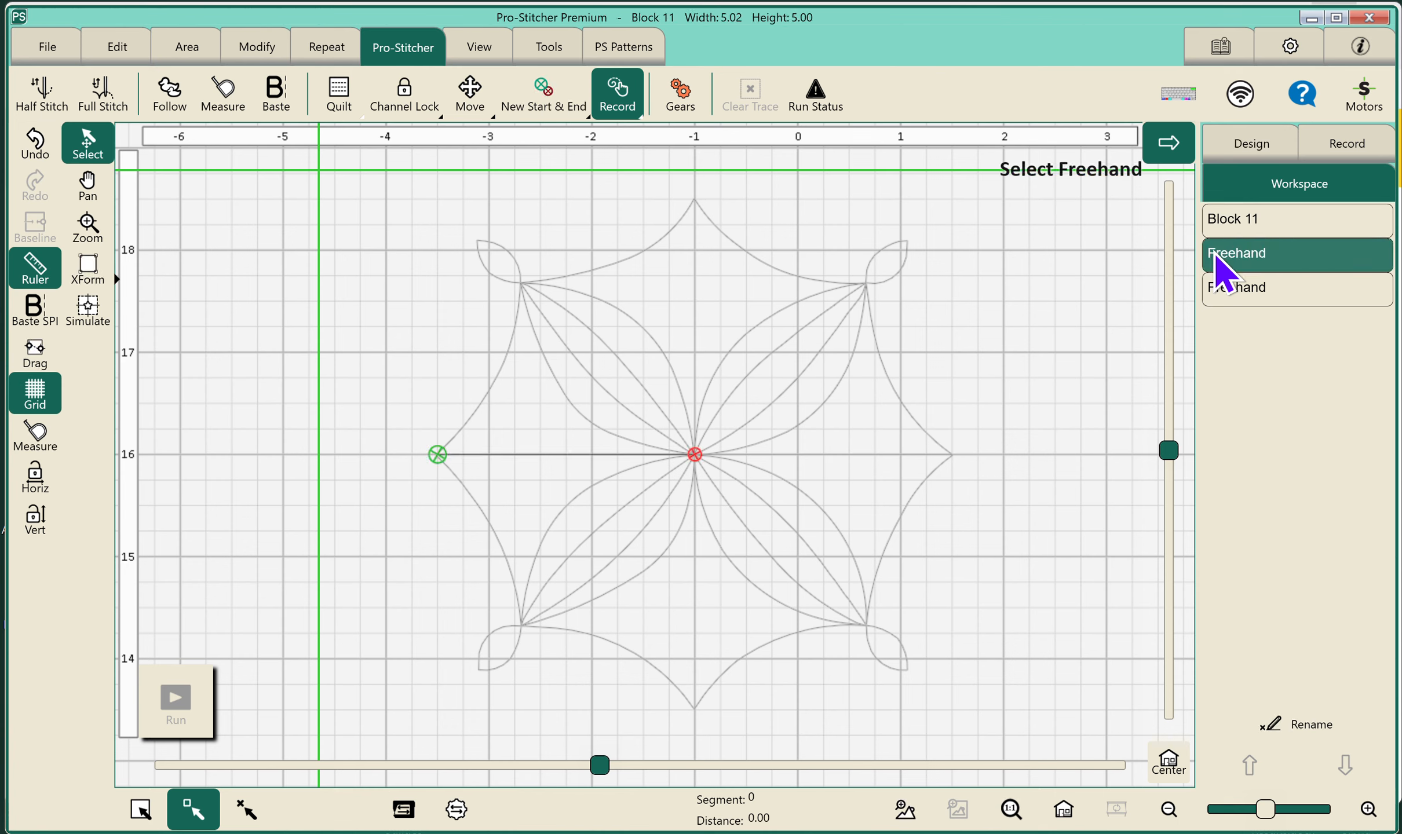
left_click(1232, 219, "ctrl")
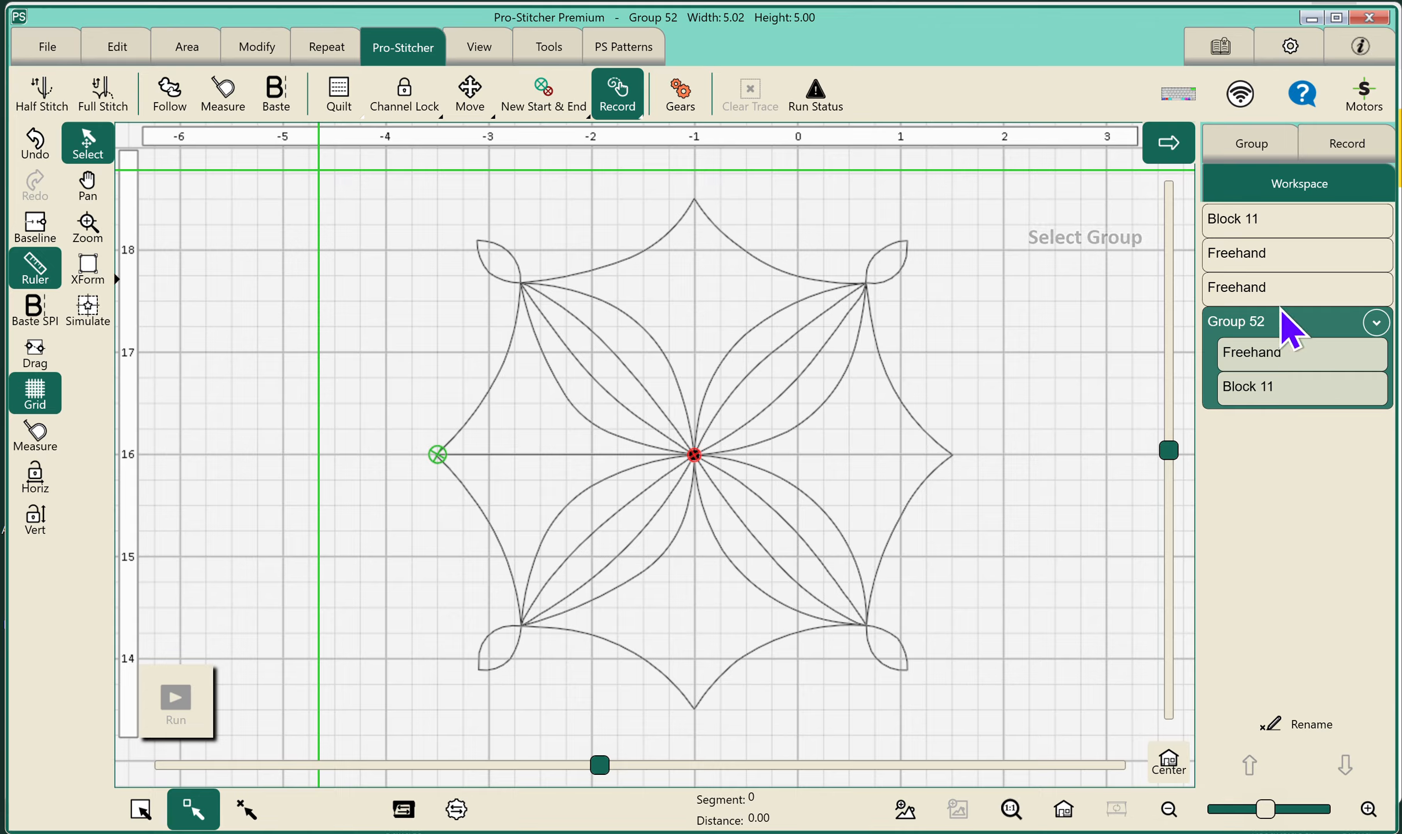
left_click(1235, 291, "ctrl")
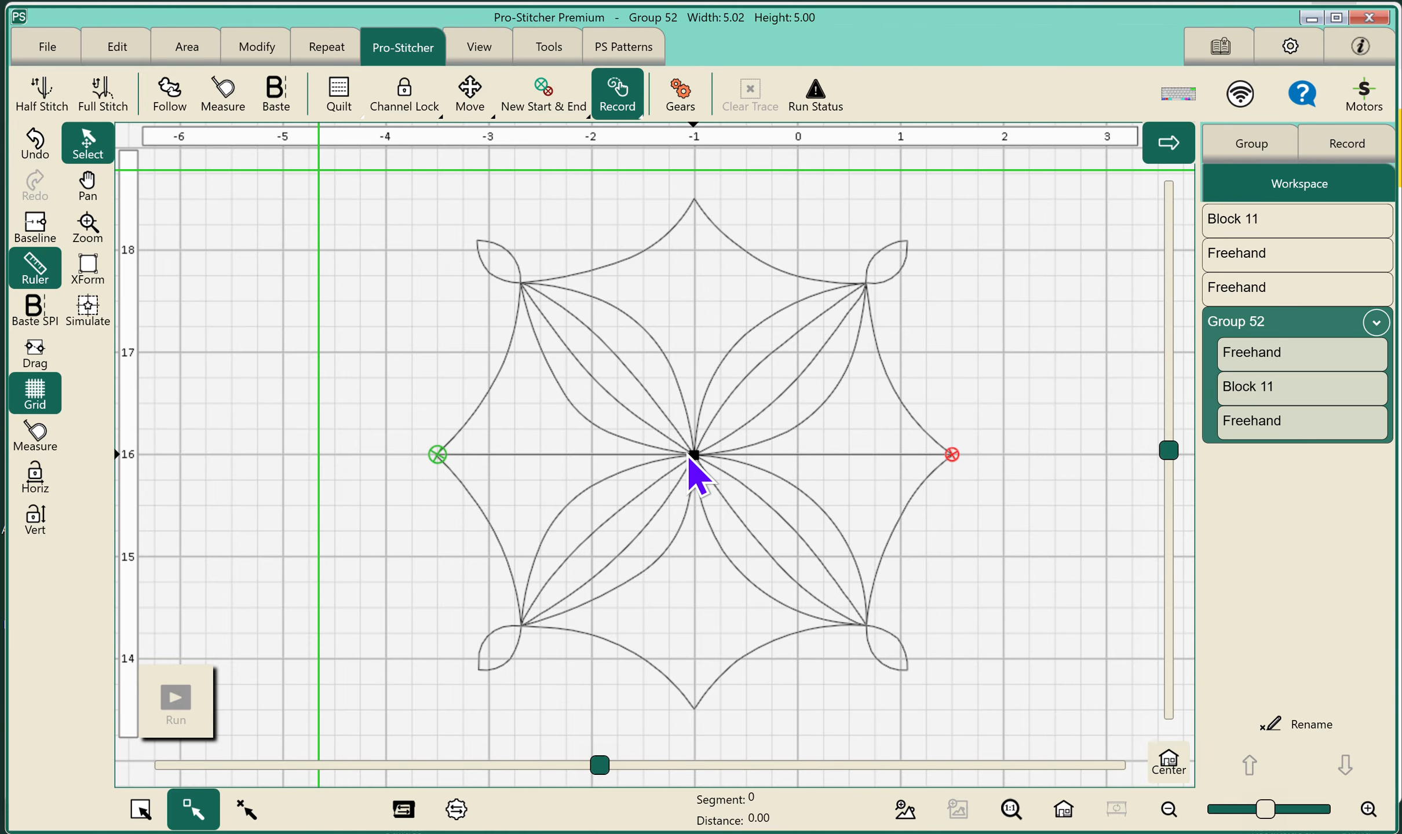
left_click(192, 811)
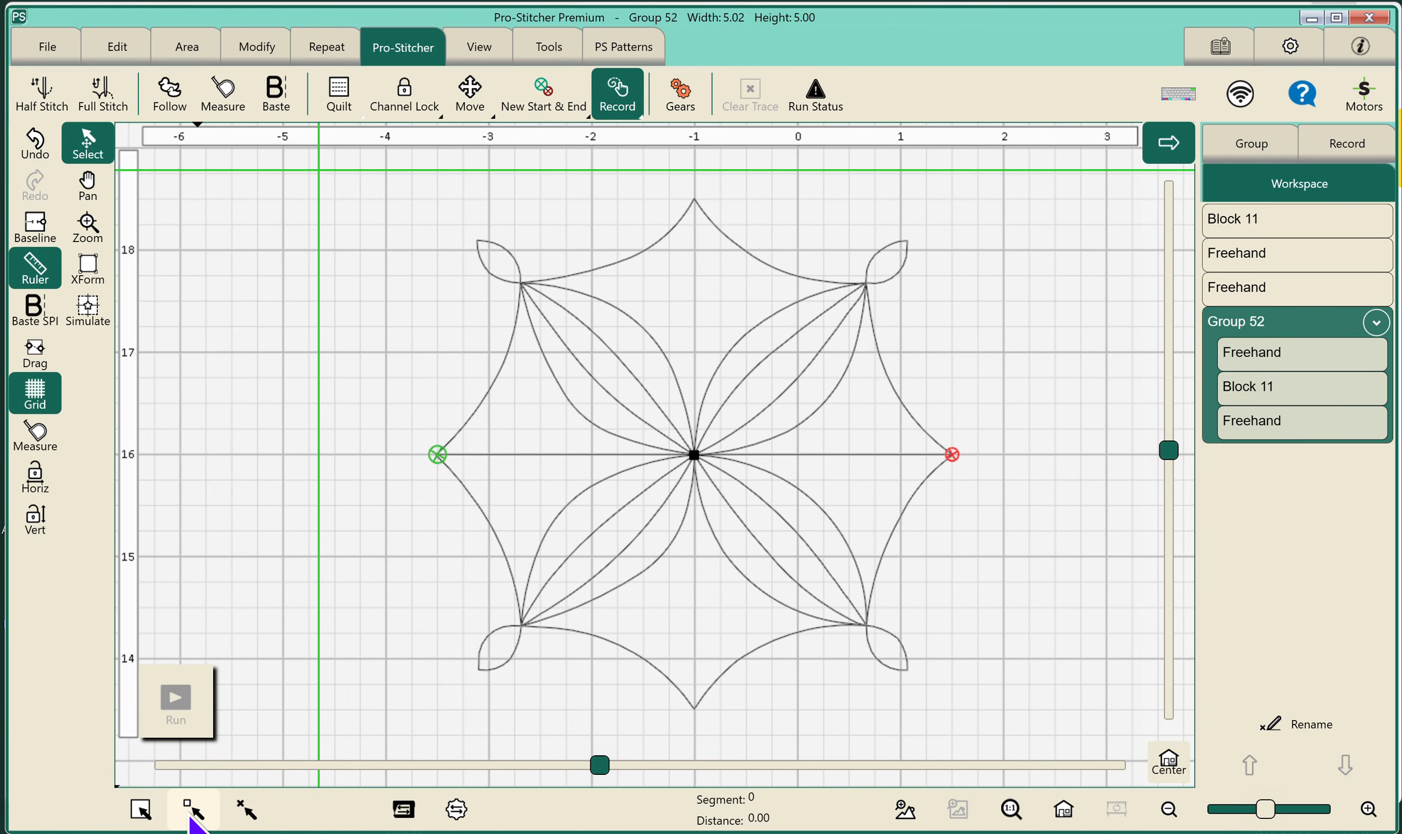
left_click(36, 232)
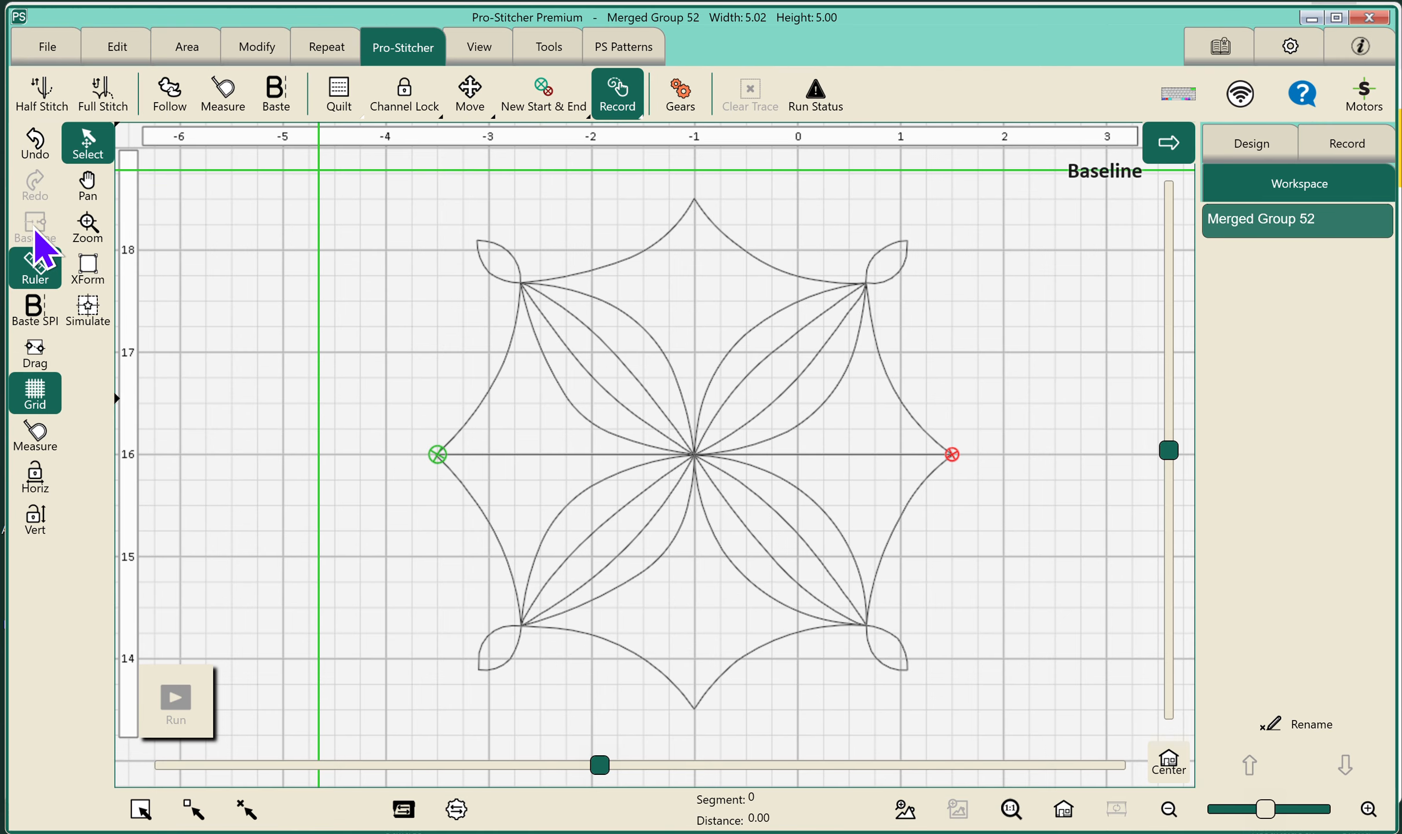
- Hide the workspace grid and switch from selecting back to Simulate mode
left_click(473, 50)
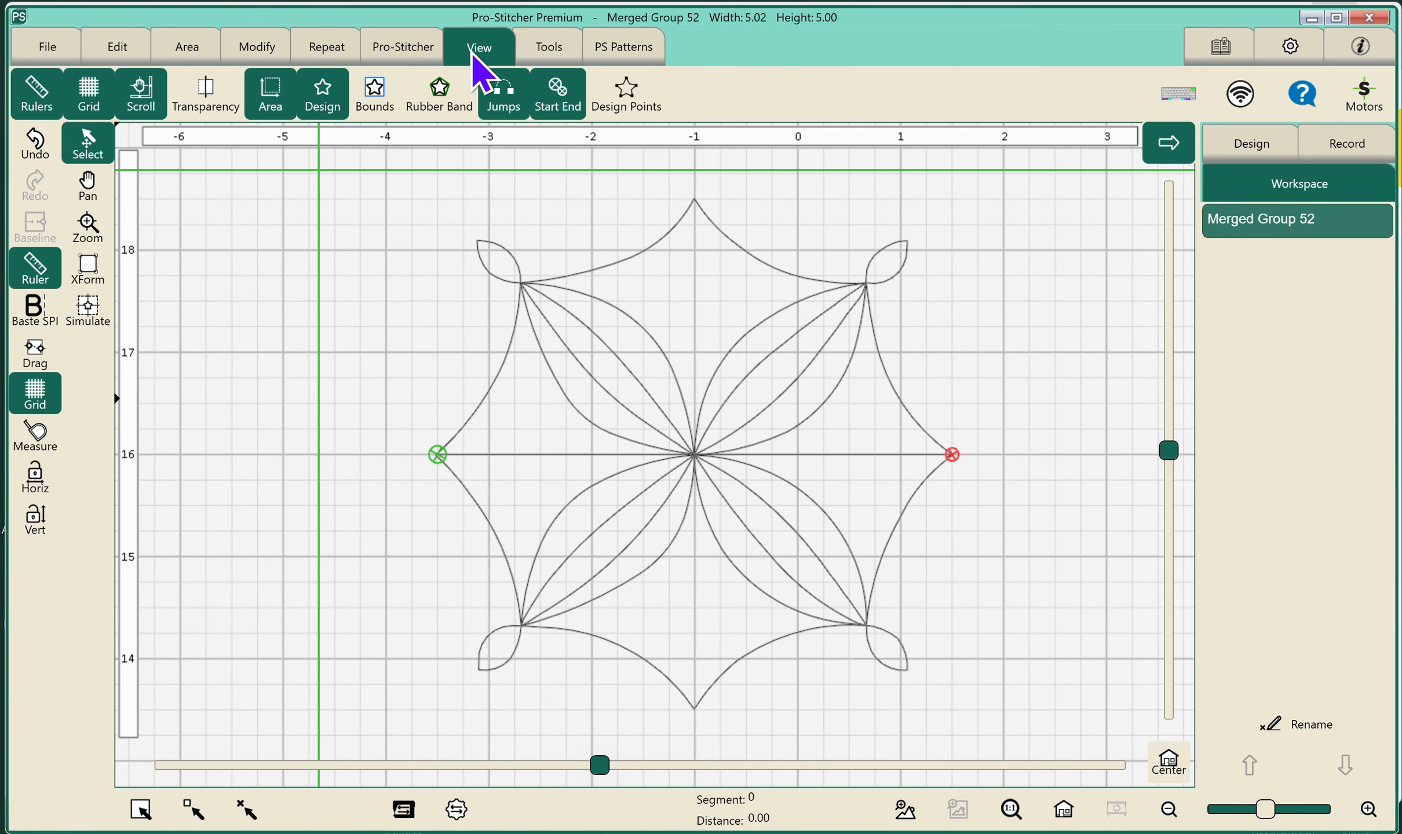
left_click(88, 92)
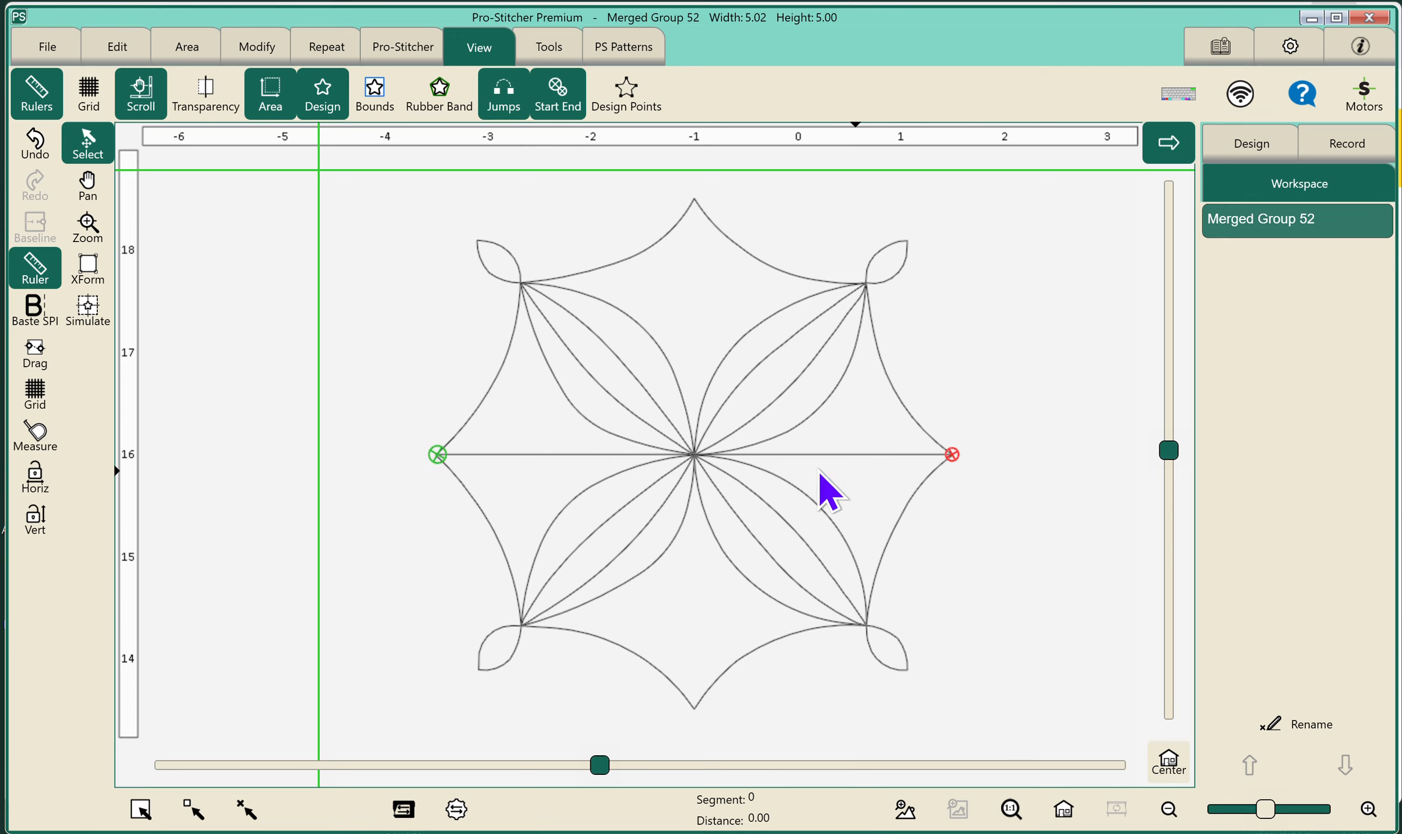
left_click(88, 310)
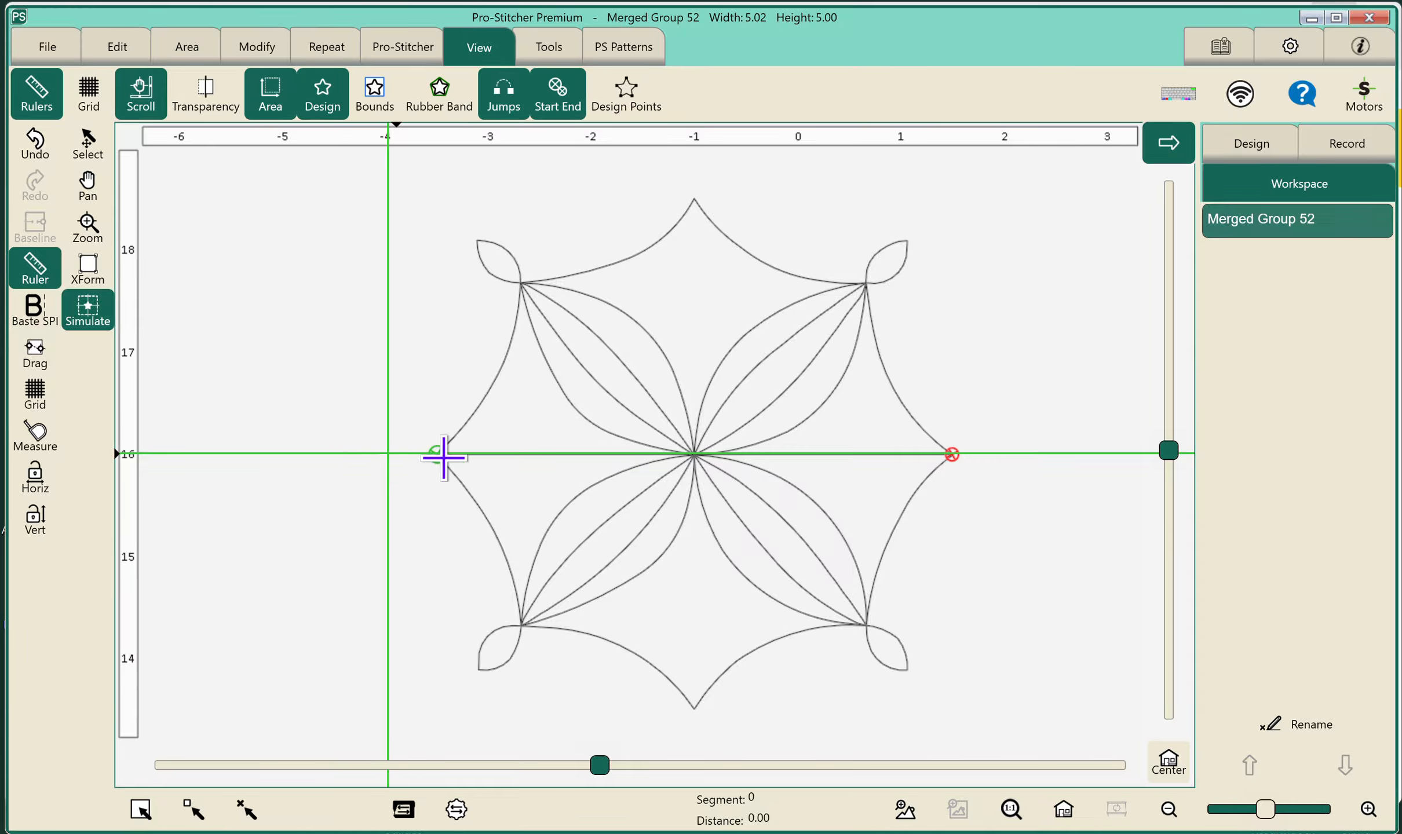
- Place the simulated machine above and left of the merged design and repeat the design horizontally 6 times
left_click(320, 47)
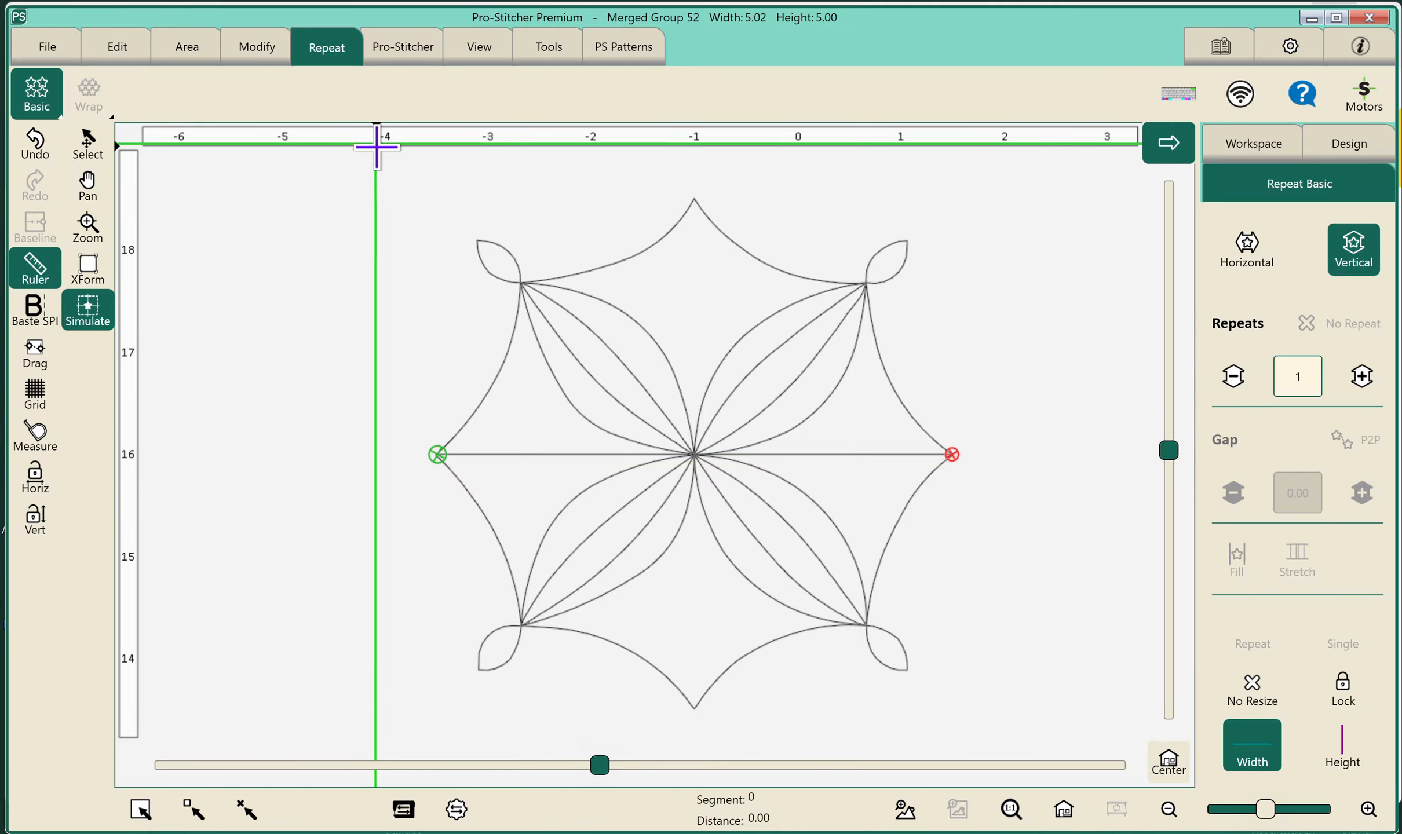
left_click(377, 171)
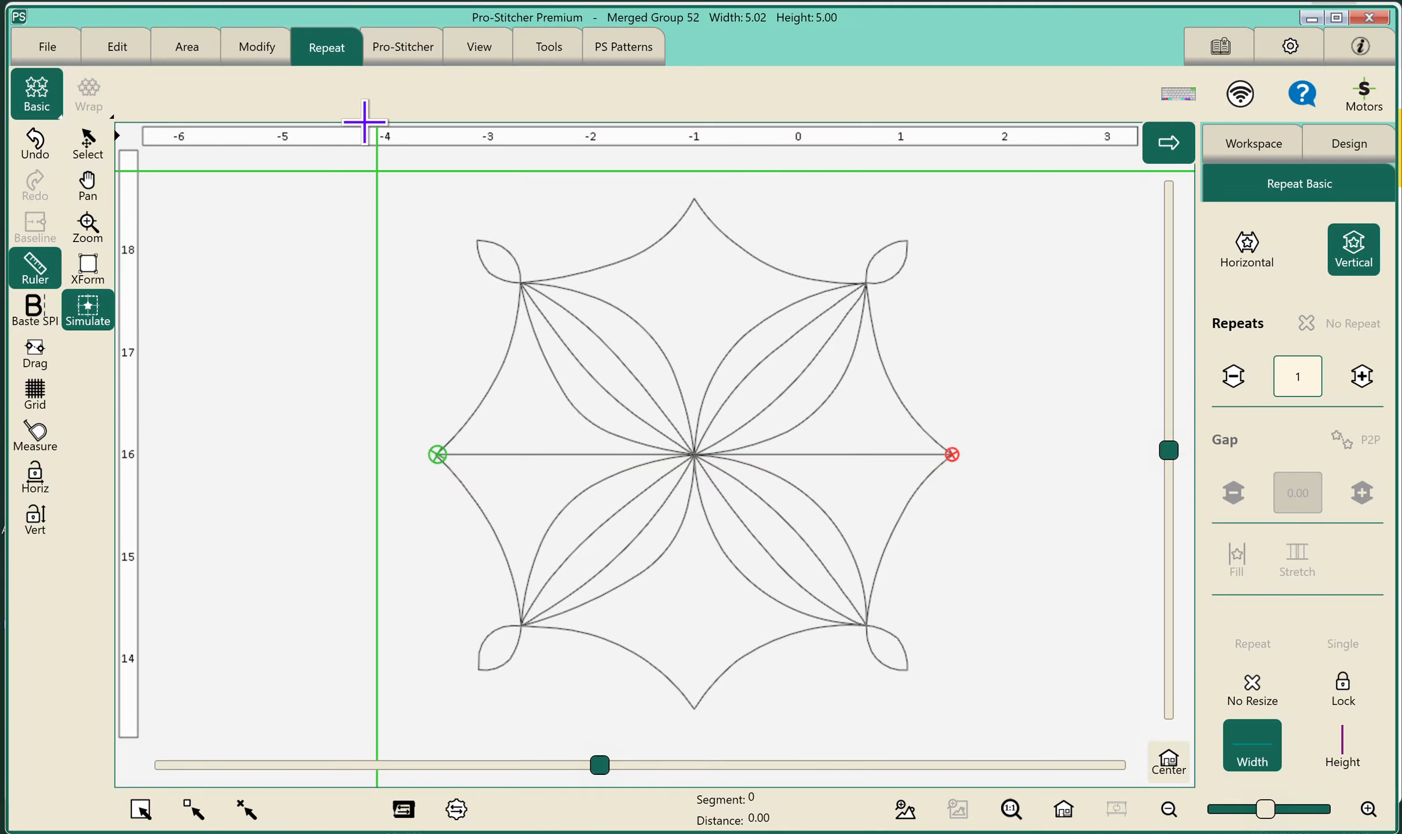
left_click(1272, 243)
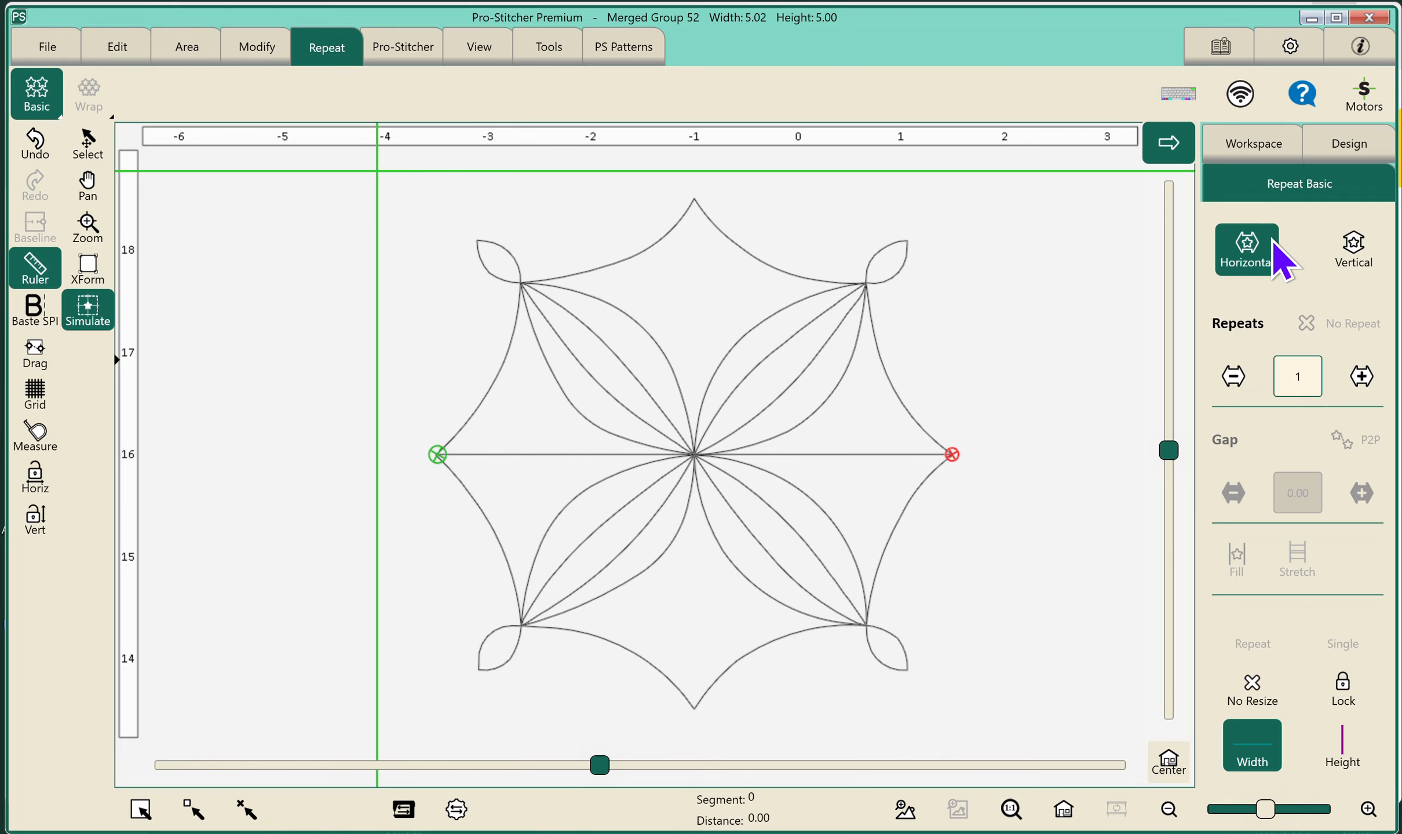
left_click(1361, 376)
left_click(1361, 377)
left_click(1361, 377)
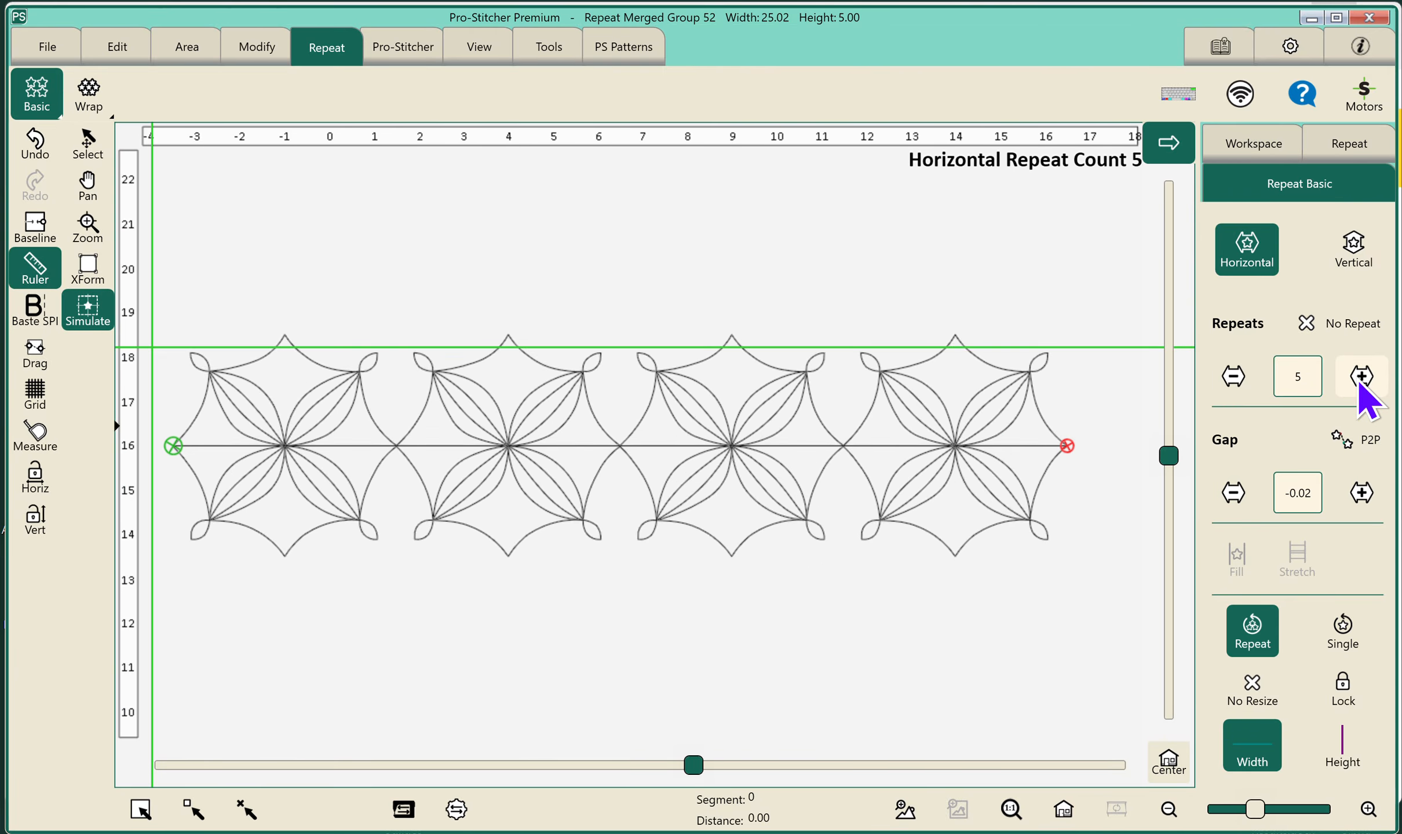
left_click(1361, 377)
left_click(1361, 377)
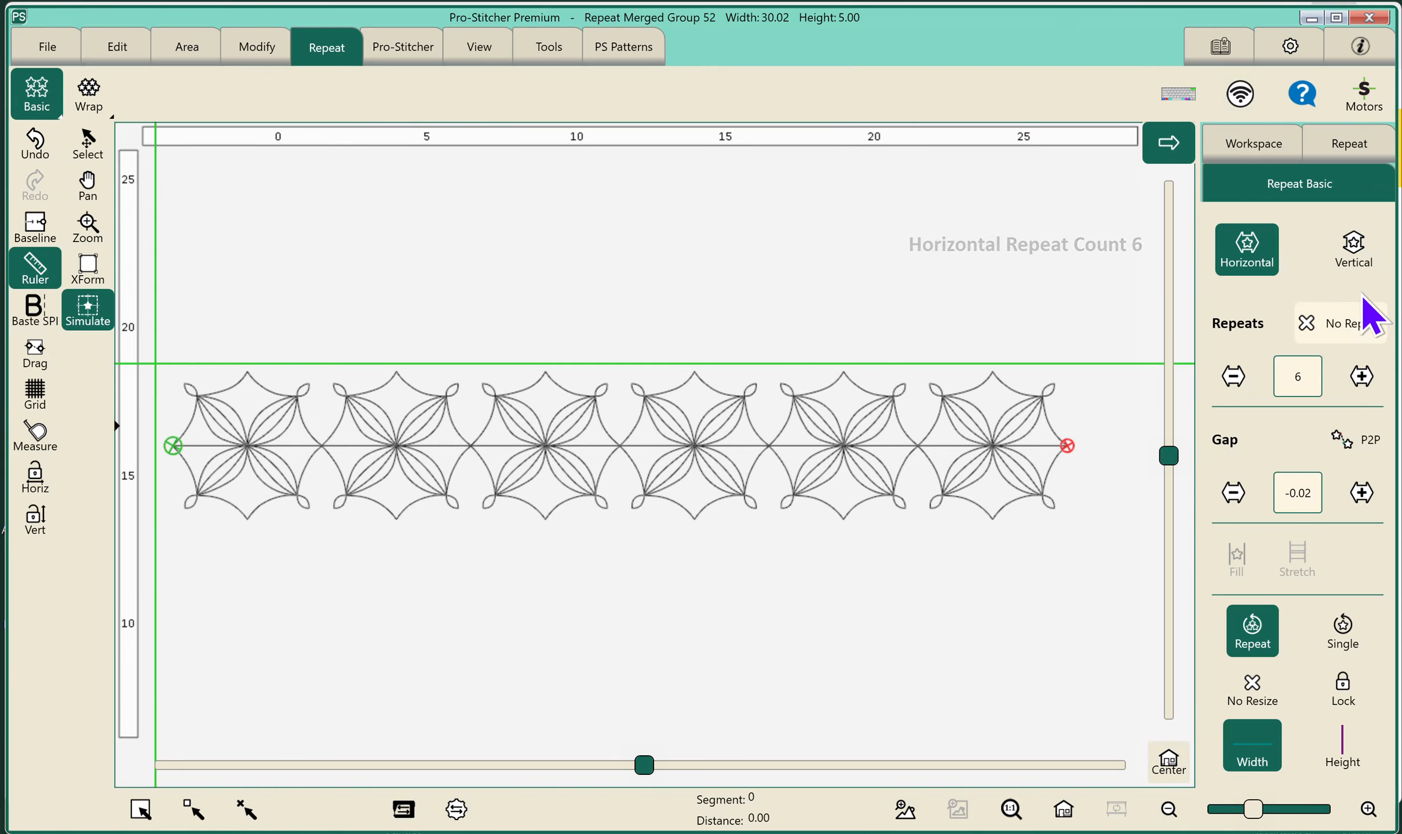
- Repeat the row of merged designs vertically 7 times
left_click(1352, 250)
left_click(1361, 377)
left_click(1361, 377)
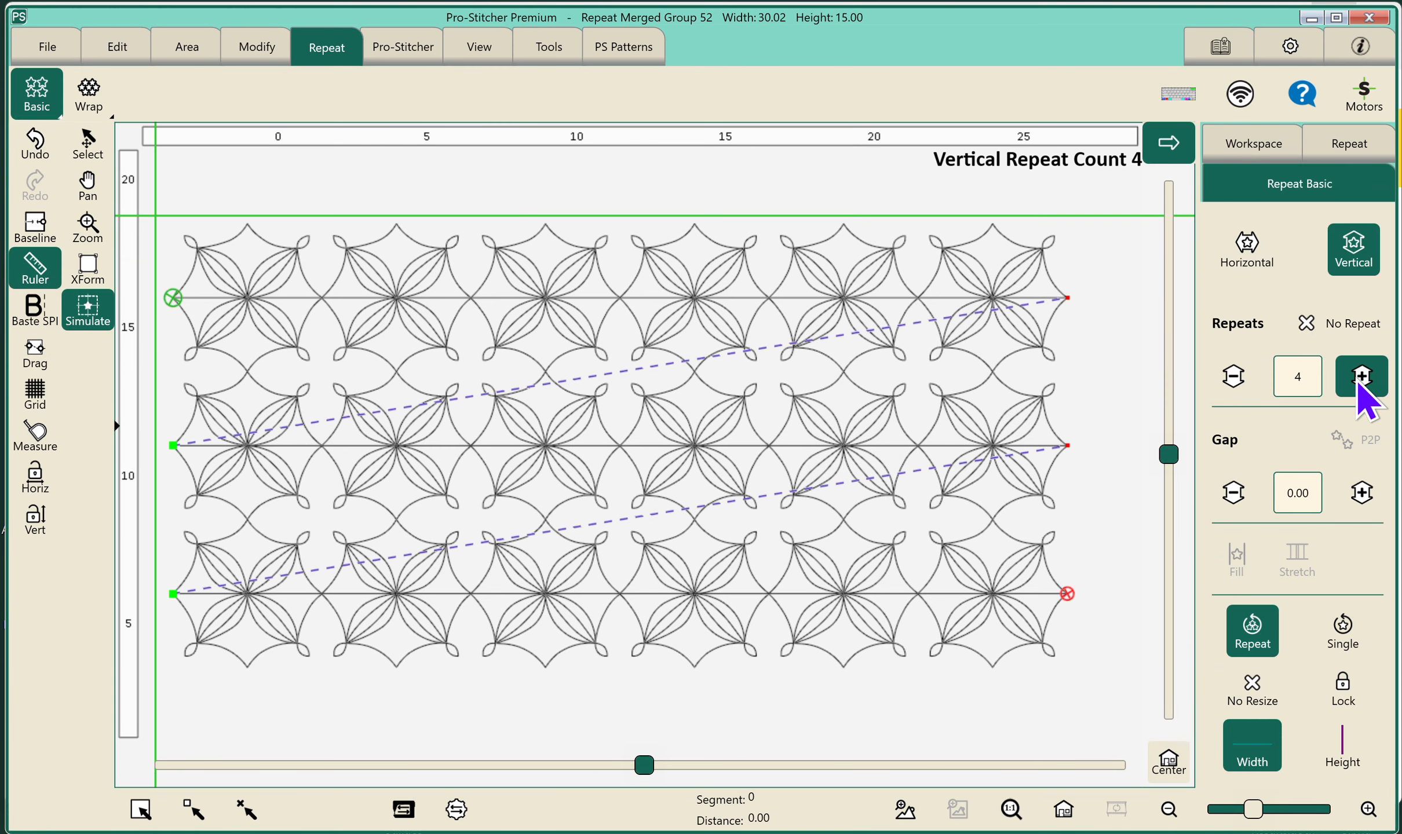
left_click(1361, 377)
left_click(1361, 377)
left_click(1361, 377)
left_click(1361, 377)
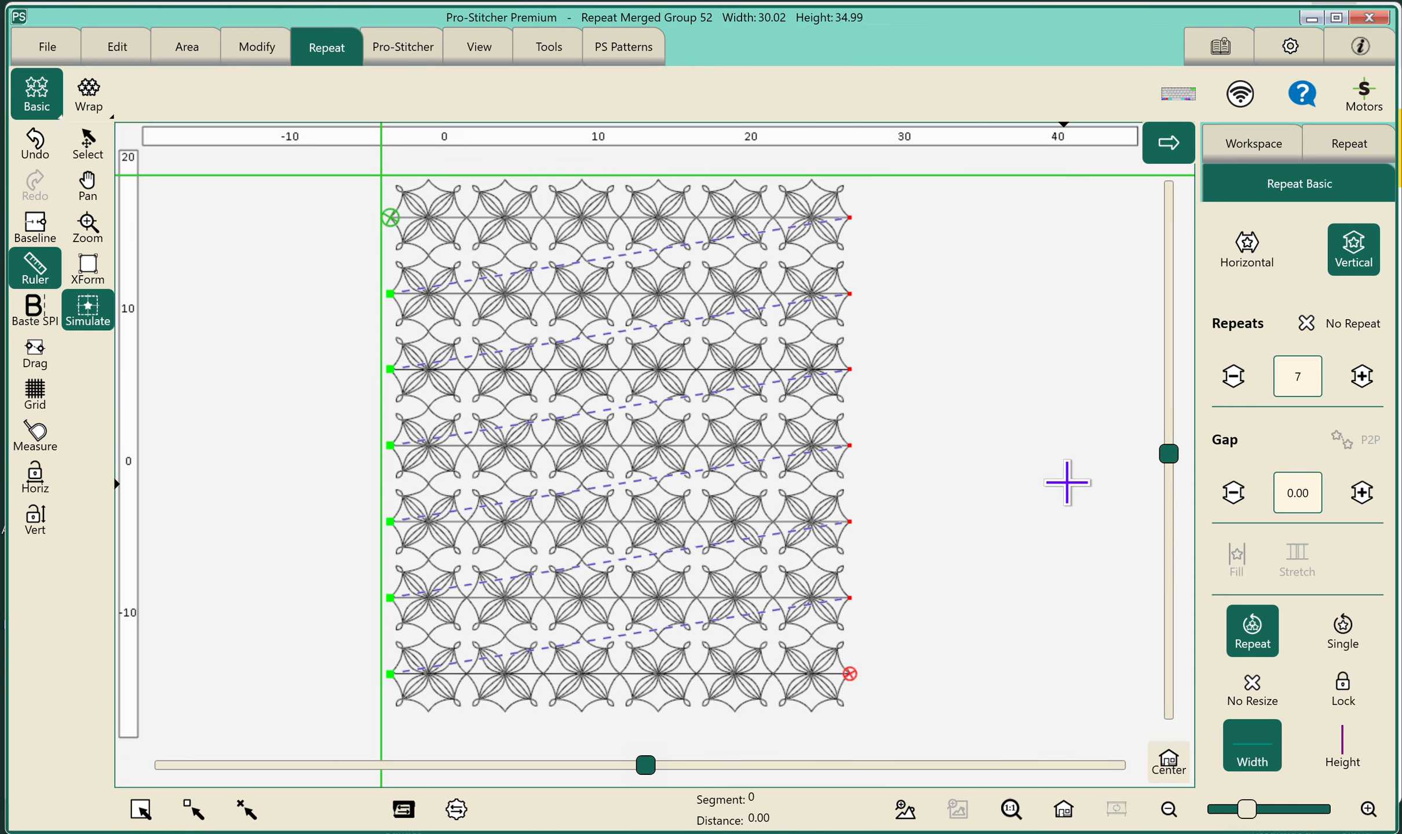
- Try a horizontal half-design row wrap on the repeated pattern, toggling it with undo and redo, and leave it undone
left_click(1228, 249)
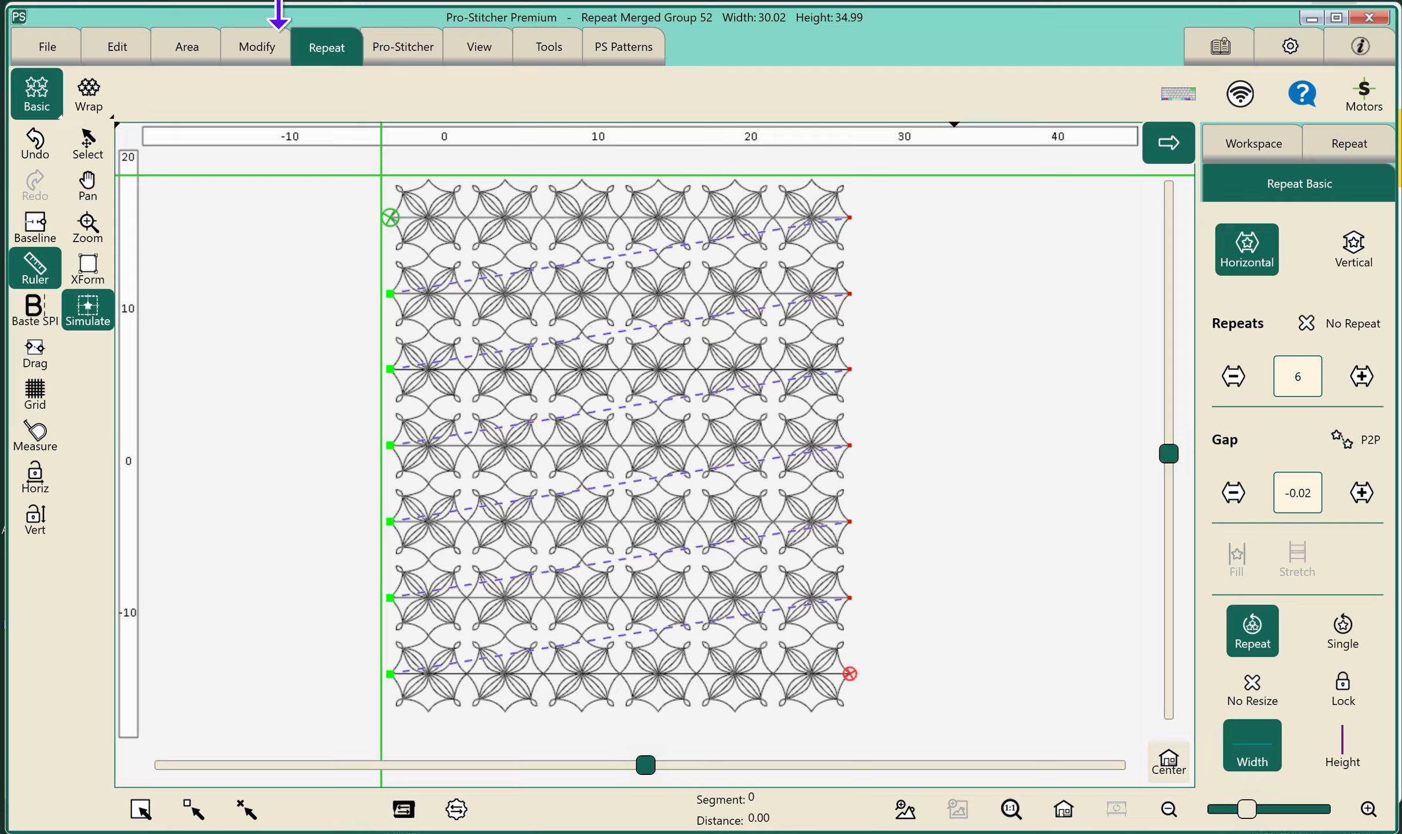
left_click(88, 90)
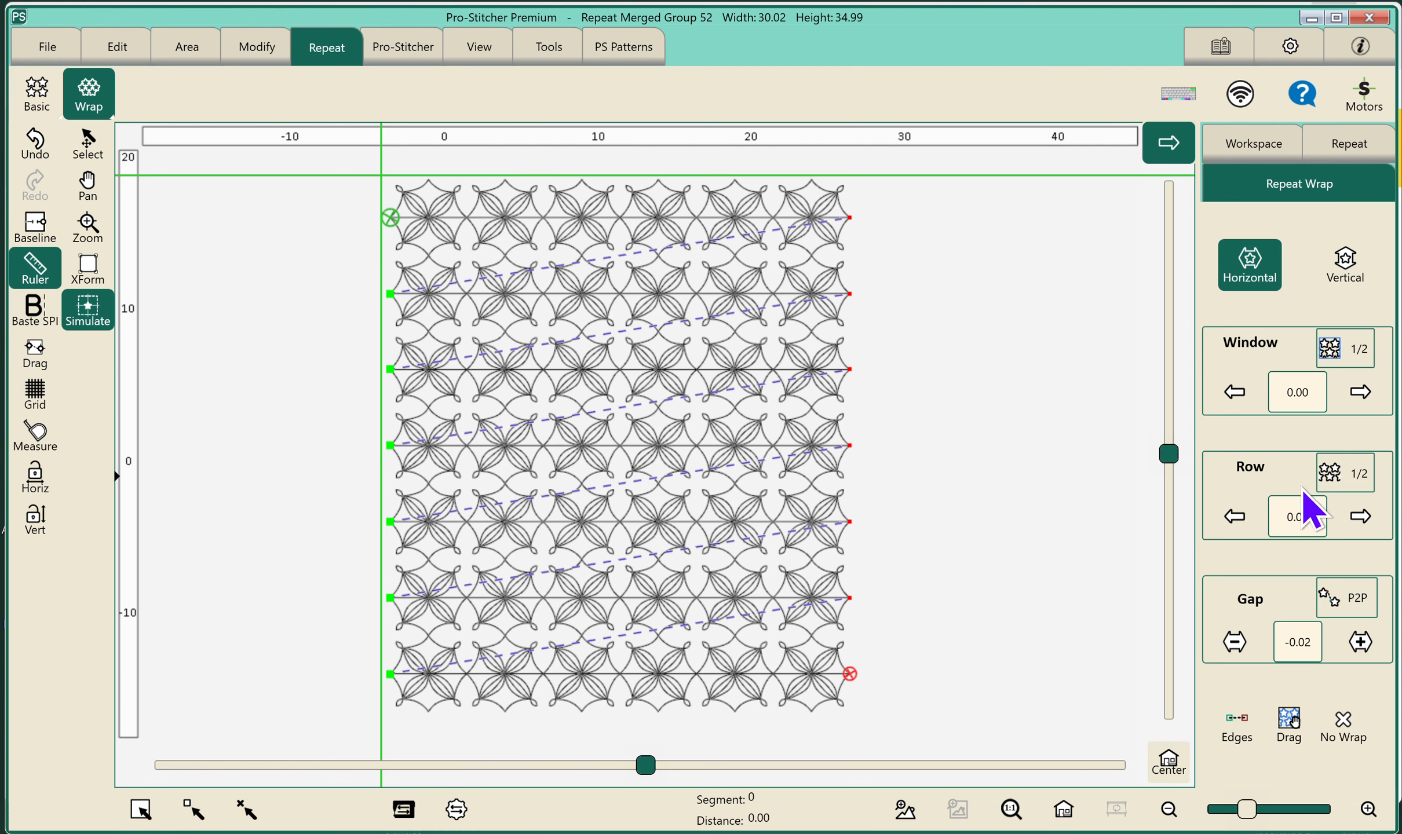
left_click(1340, 484)
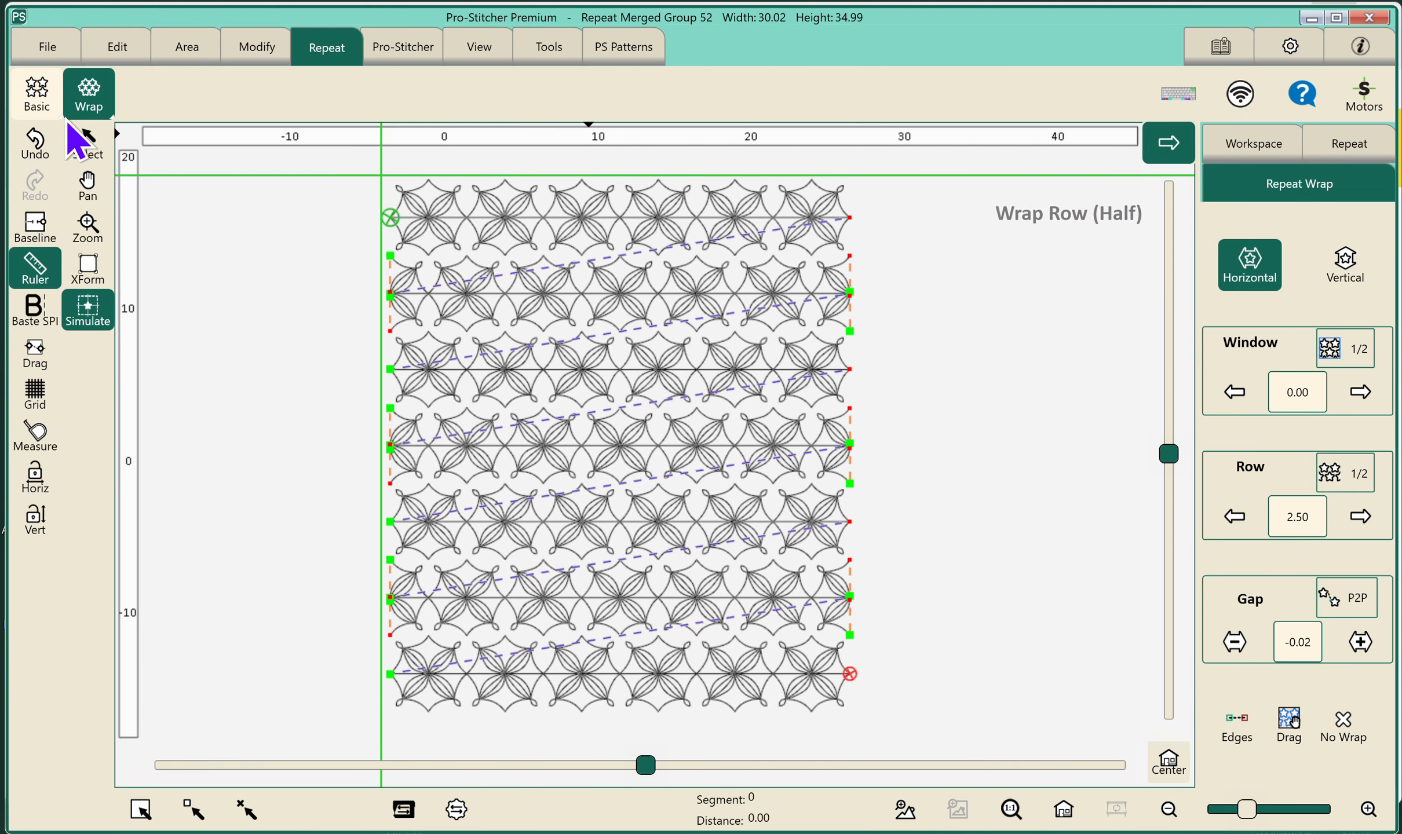
left_click(41, 160)
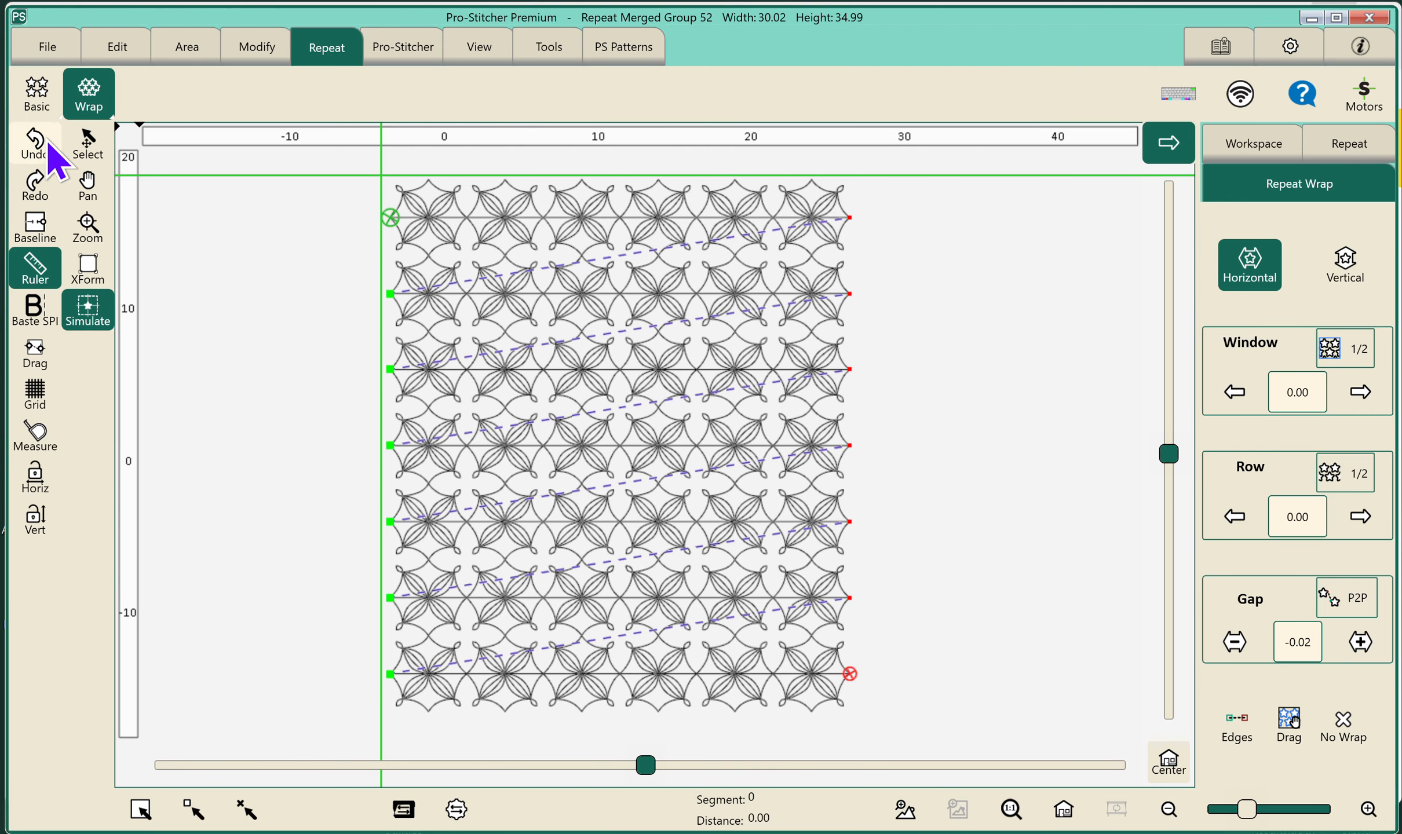
left_click(35, 185)
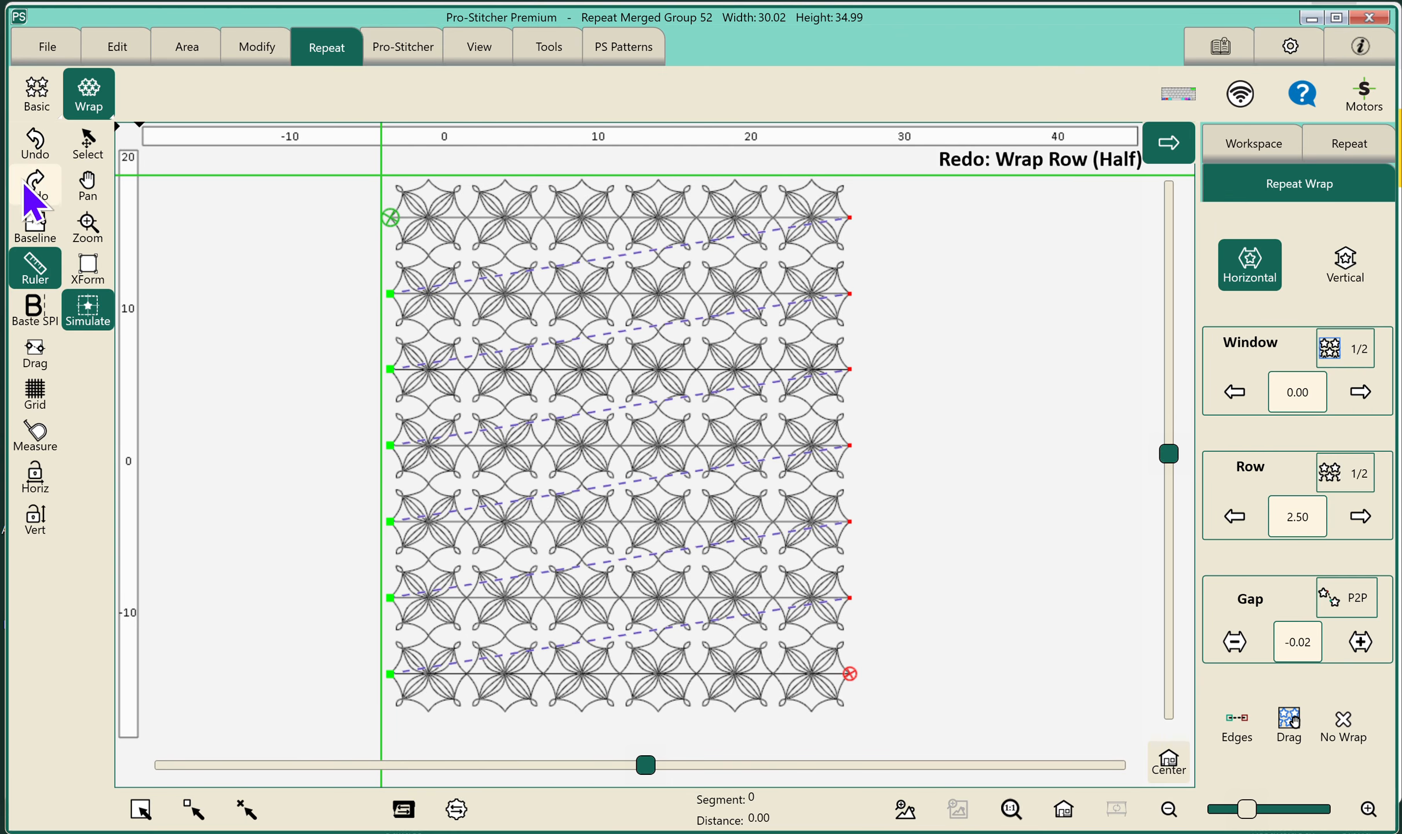
left_click(36, 142)
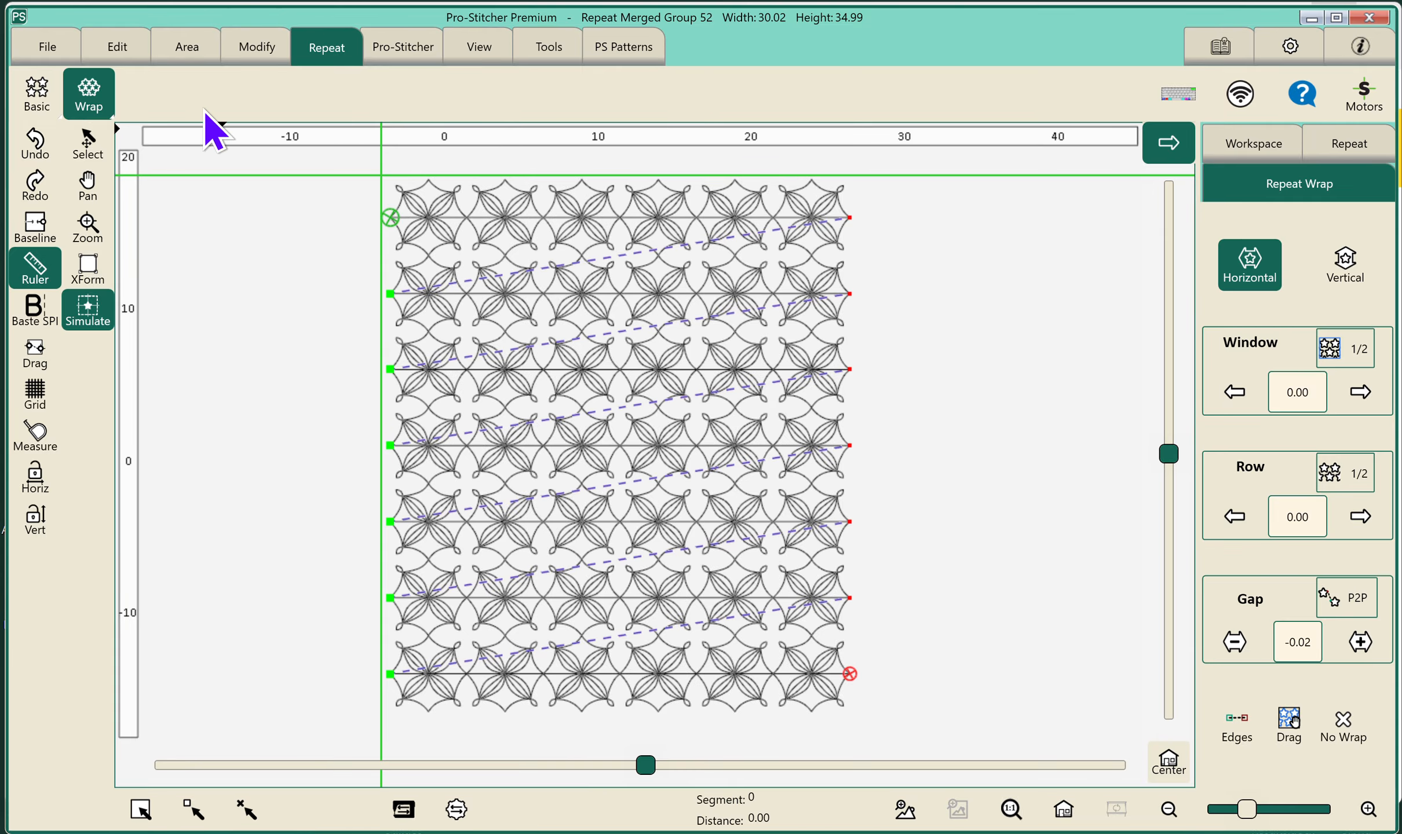
- Look at the block designs in the 1-PS Designs Blocks folder and close the file browser without opening any
left_click(56, 53)
left_click(42, 92)
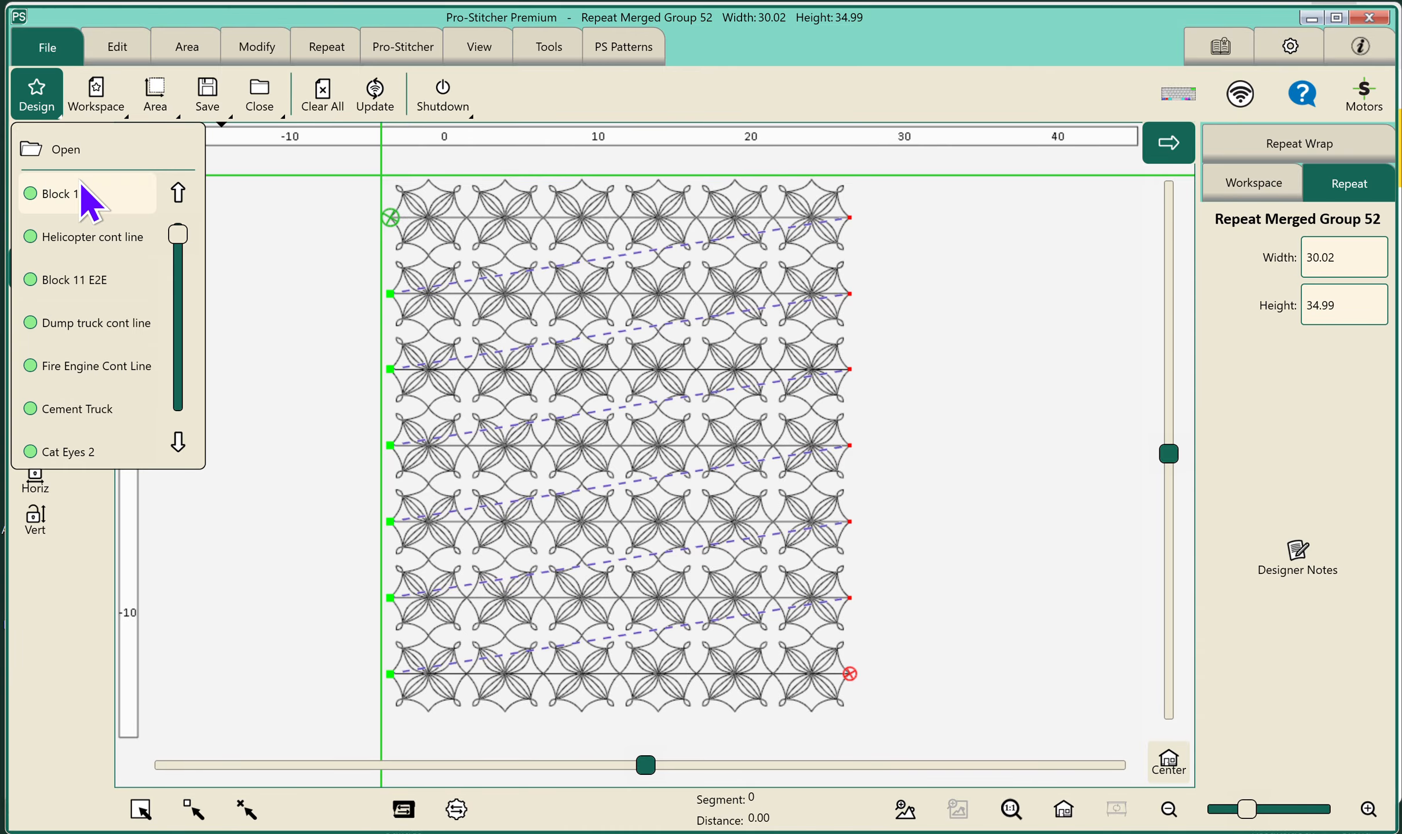
left_click(79, 151)
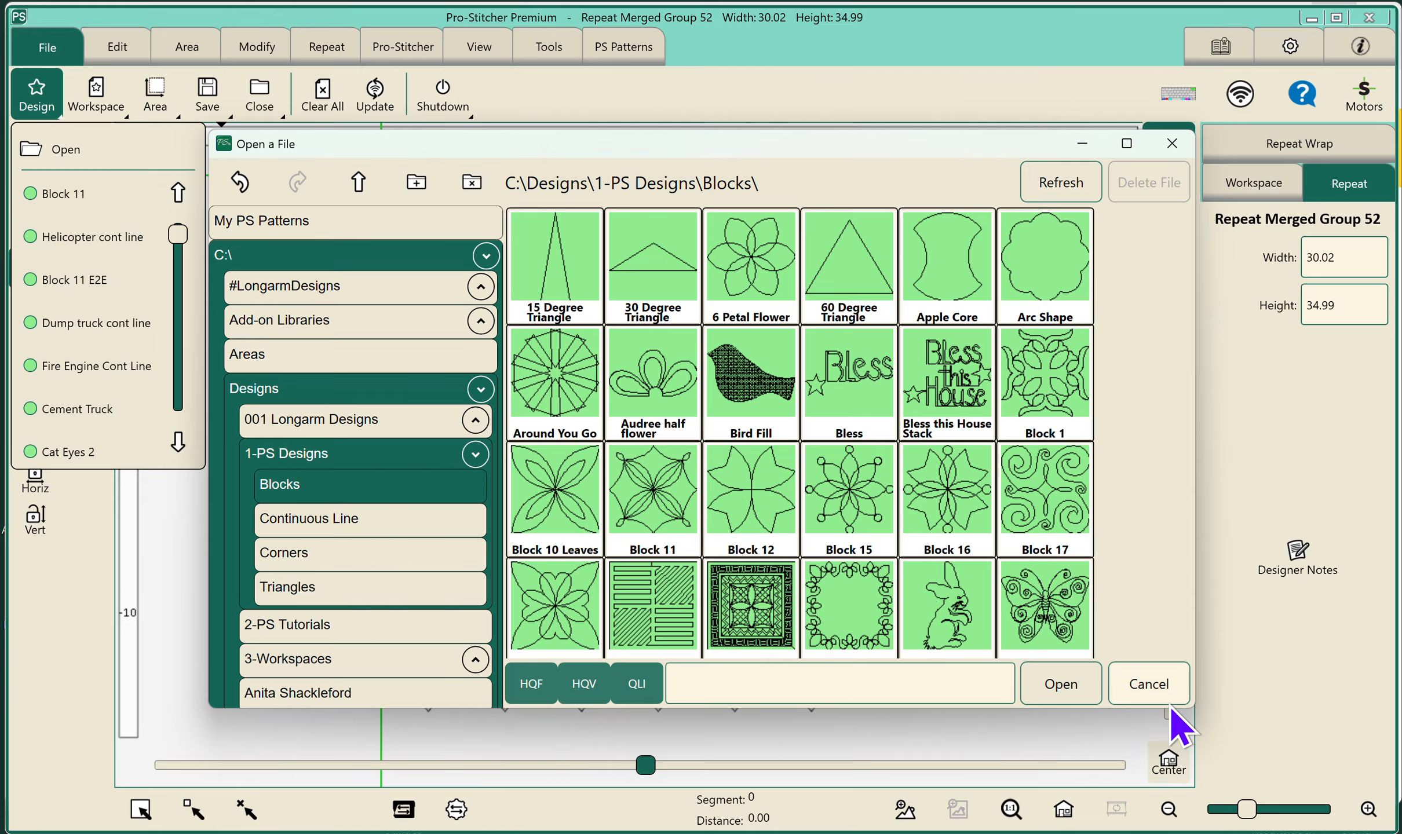
left_click(1156, 686)
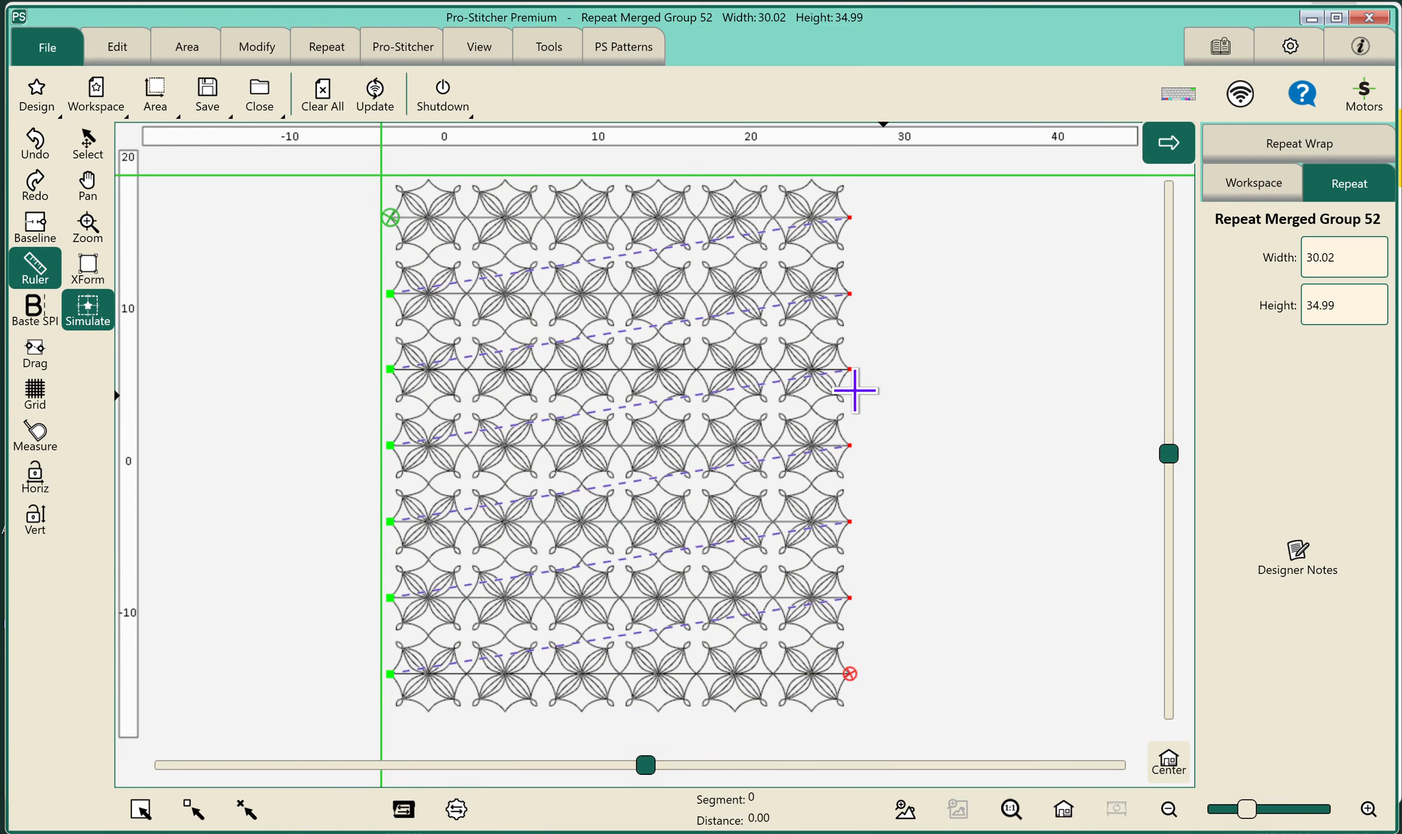